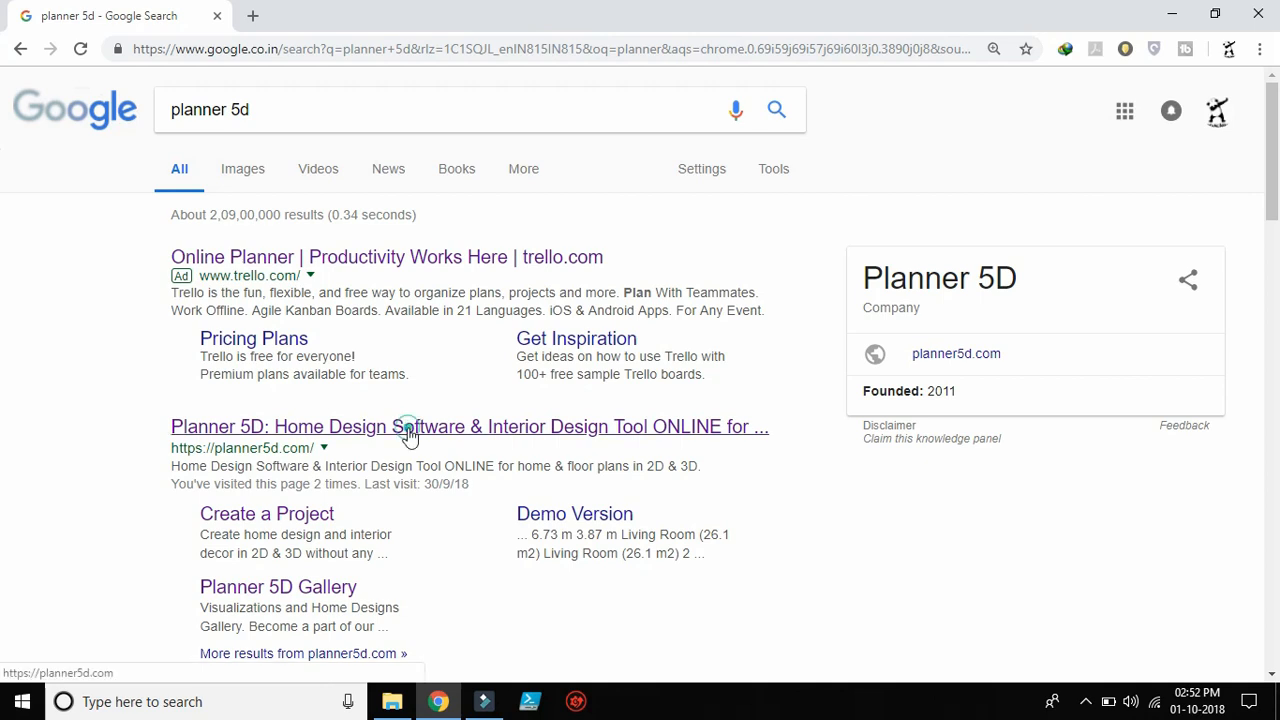
- Create a new project in the Planner 5D online editor
left_click(609, 392)
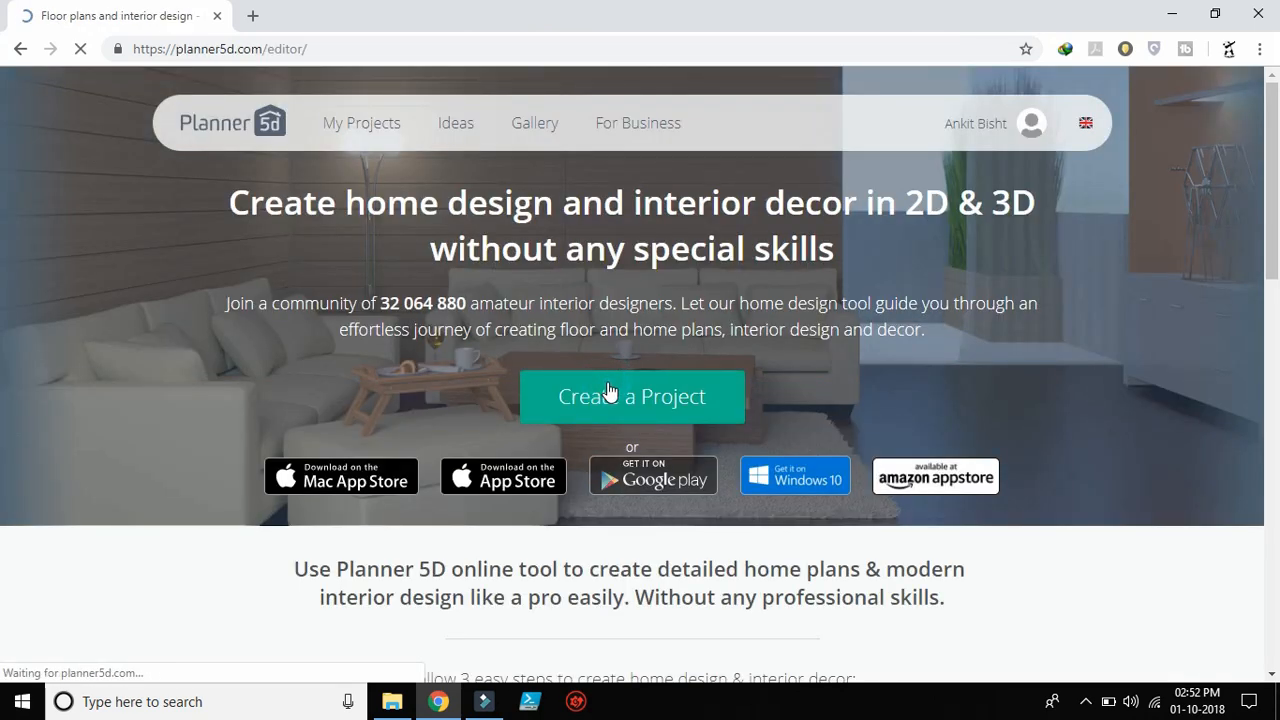
left_click(466, 428)
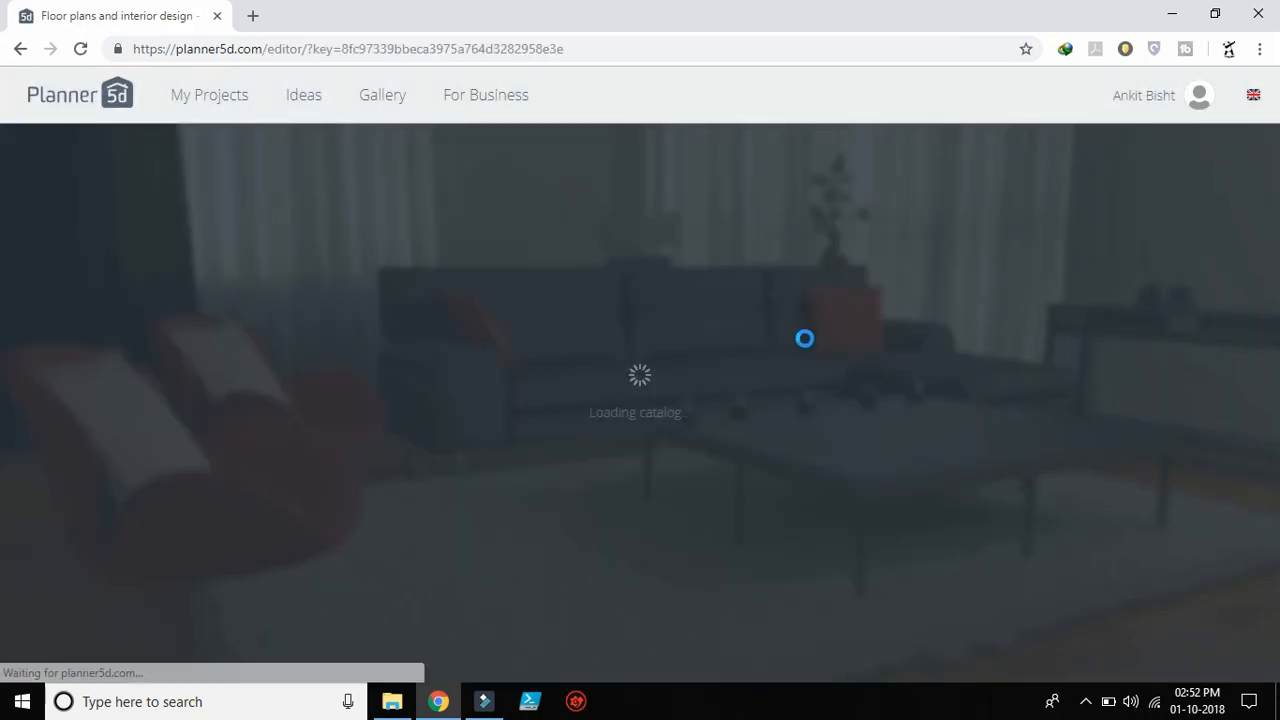
left_click(1016, 143)
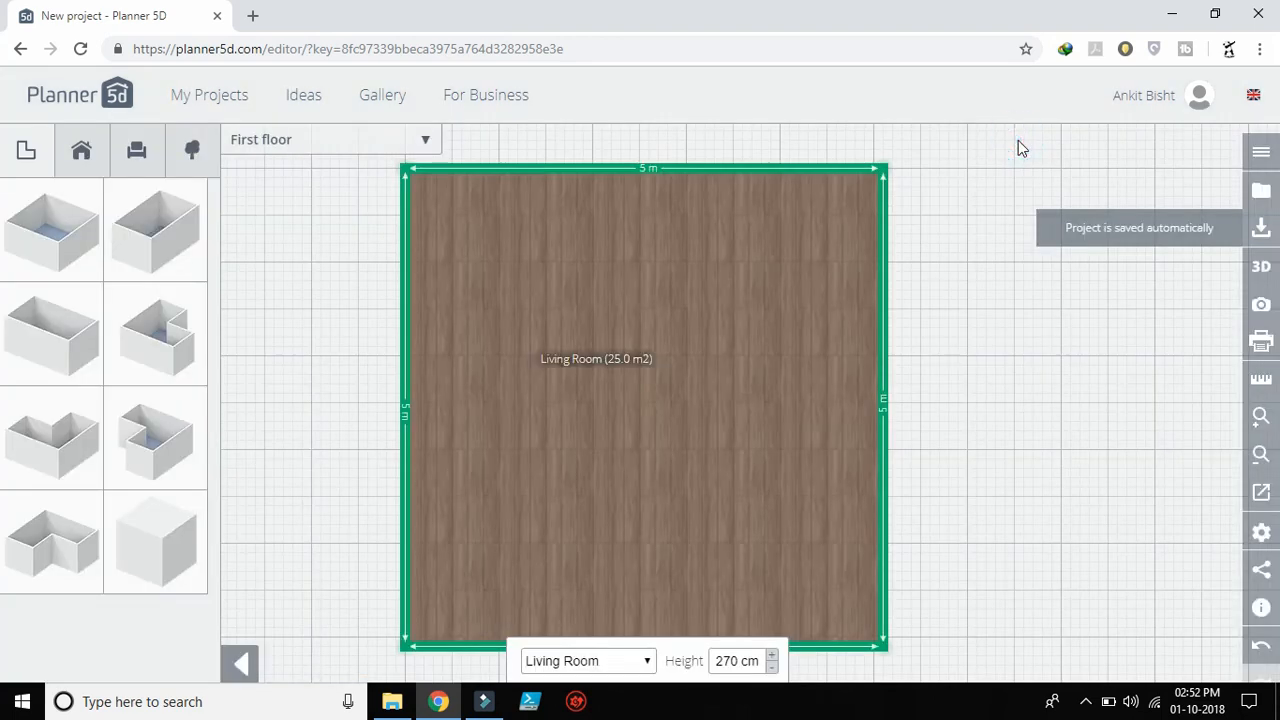
- Resize the living room to about 6.35 m wide and 3.84 m deep by moving its right and lower walls
left_click_drag(887, 313, 811, 313)
left_click(483, 647)
left_click_drag(483, 647, 478, 441)
left_click_drag(811, 284, 1009, 285)
left_click(757, 438)
left_click_drag(757, 438, 757, 538)
- Split the living room's right wall at its midpoint and move the corners to form an L-shape with a notch about 2 m by 1.87 m
left_click(1010, 371)
left_click(1010, 300)
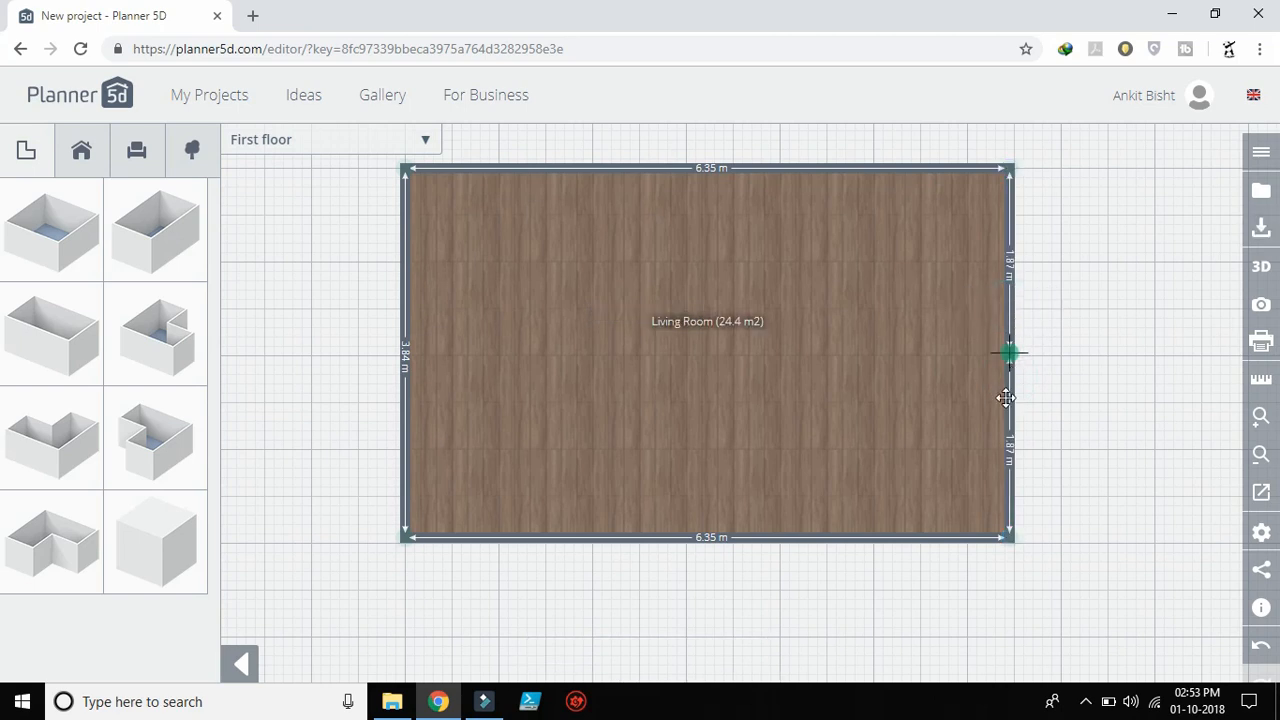
left_click(1005, 398)
left_click(1008, 323)
left_click_drag(1012, 450, 813, 353)
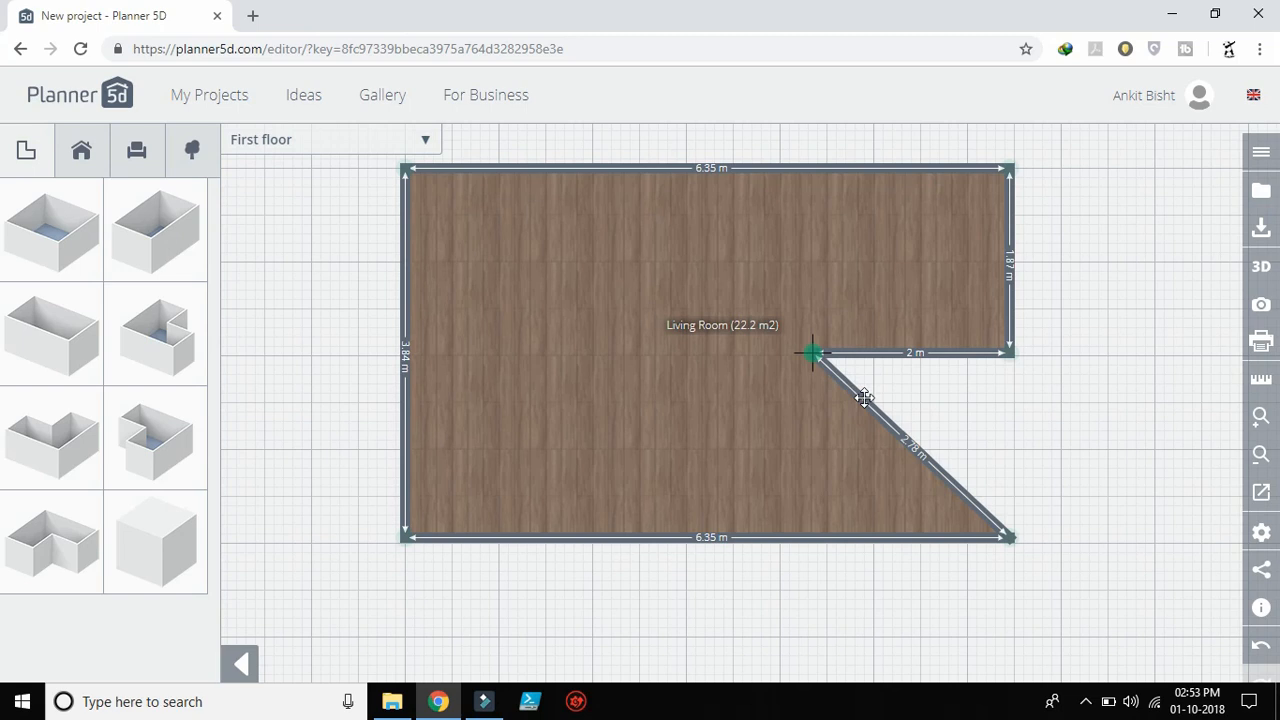
left_click(880, 417)
left_click_drag(1016, 540, 810, 540)
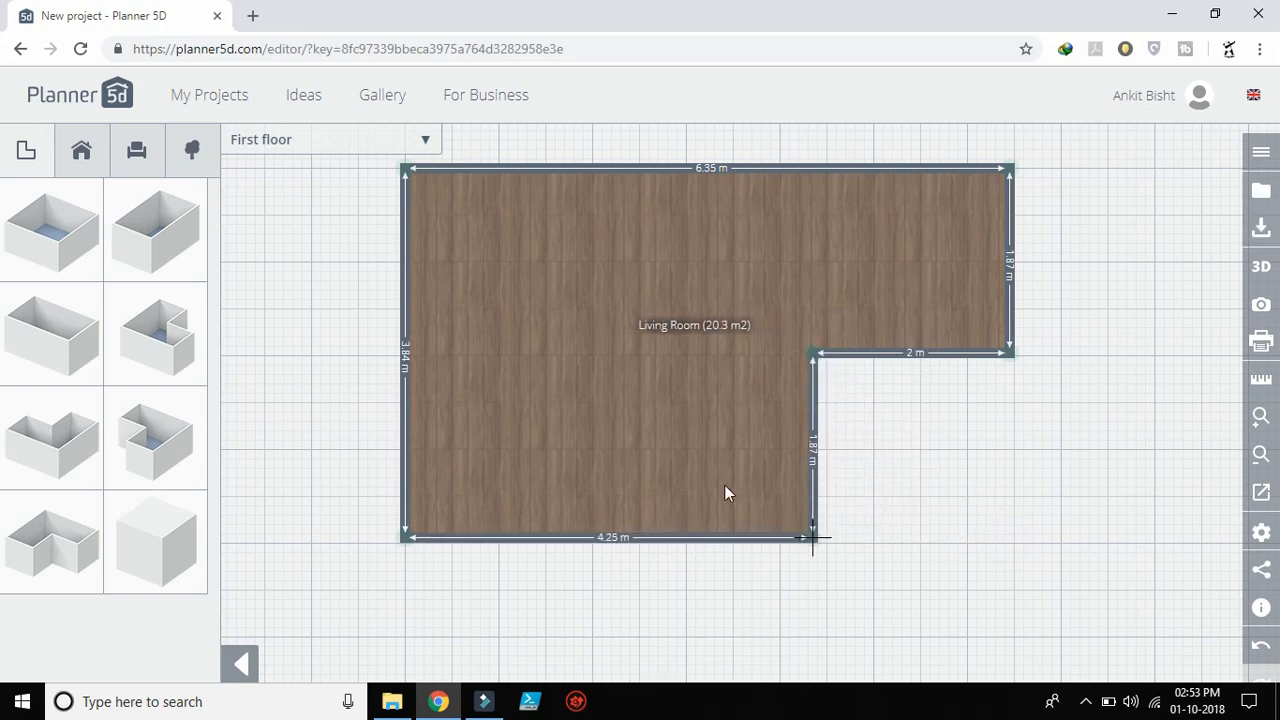
- Shift the notch's horizontal wall down to leave a right wall of about 2.32 m, and move the left wall outward for a width of about 7.21 m
left_click_drag(885, 355, 885, 398)
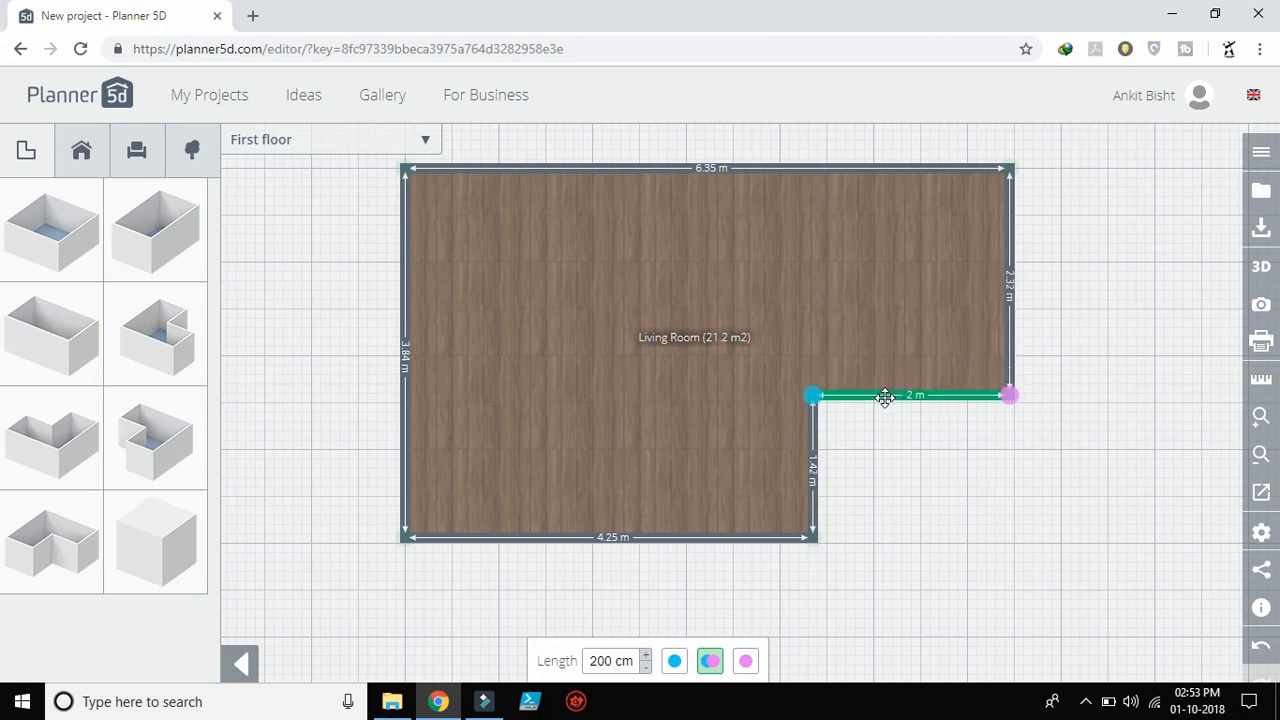
left_click_drag(401, 414, 320, 414)
- Add the U-shaped sectional sofa, turn it 180 degrees and position it in the room's lower-left corner
left_click(81, 150)
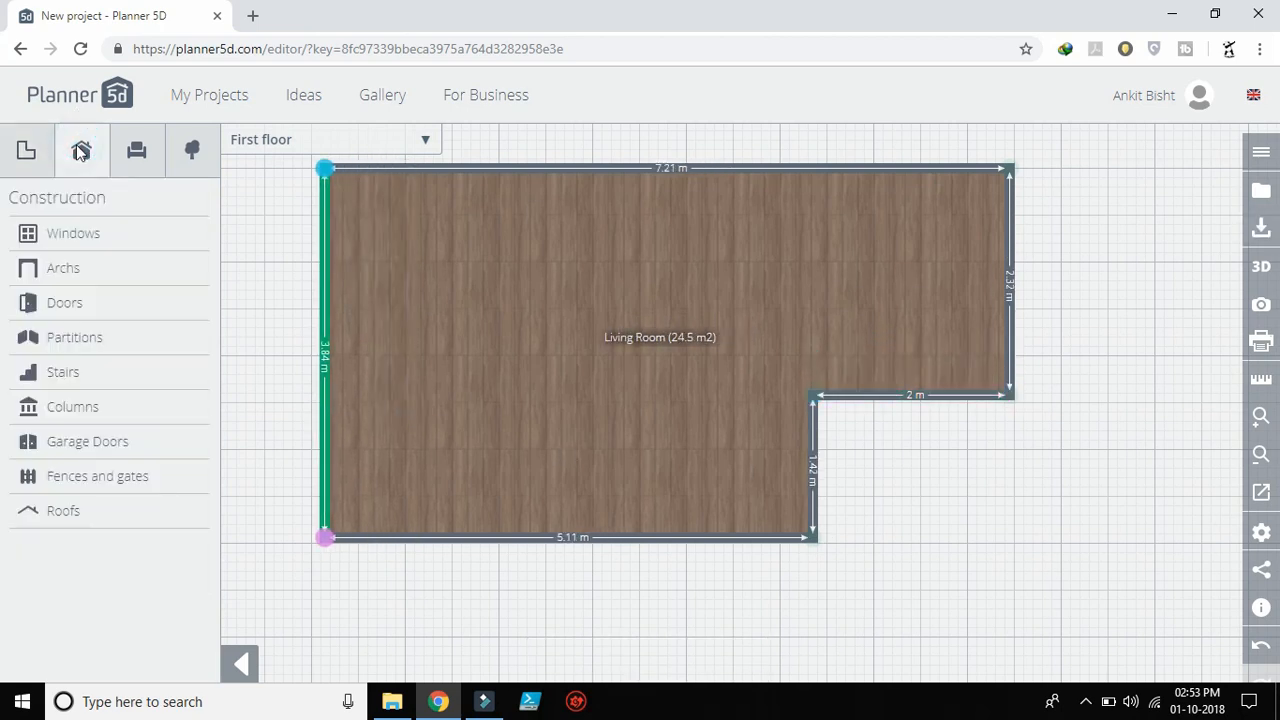
left_click(136, 150)
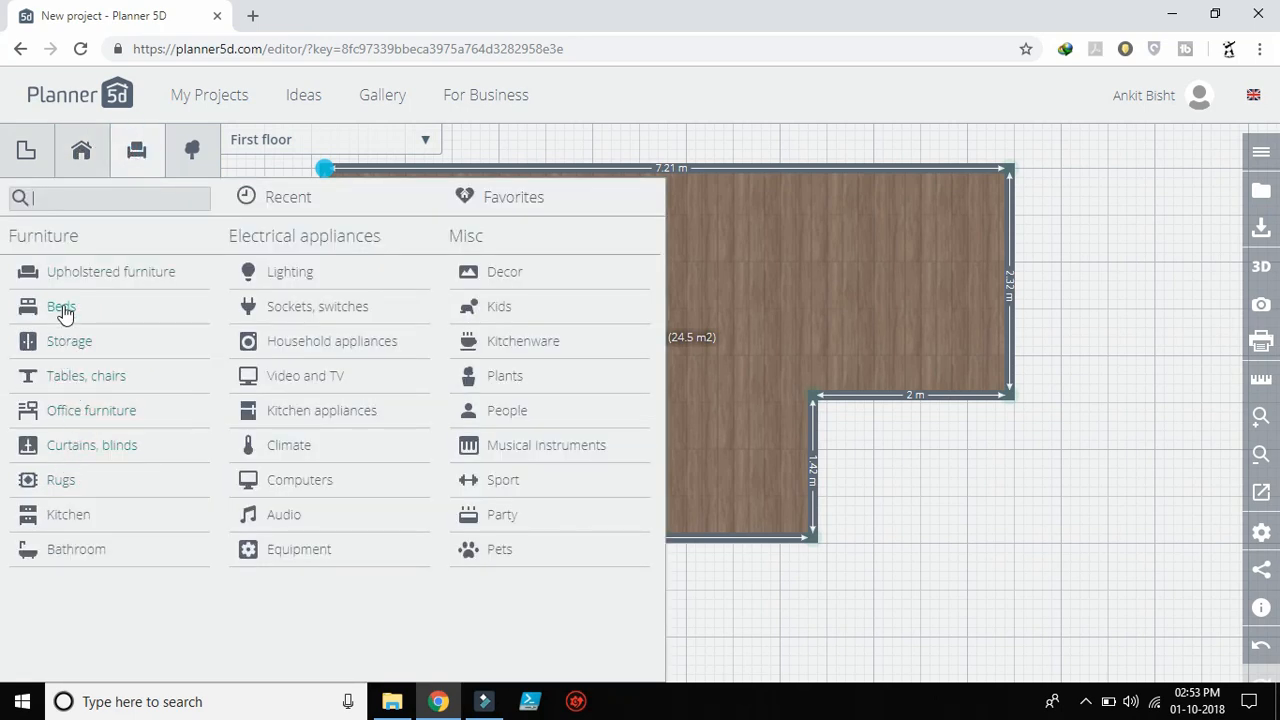
left_click(60, 271)
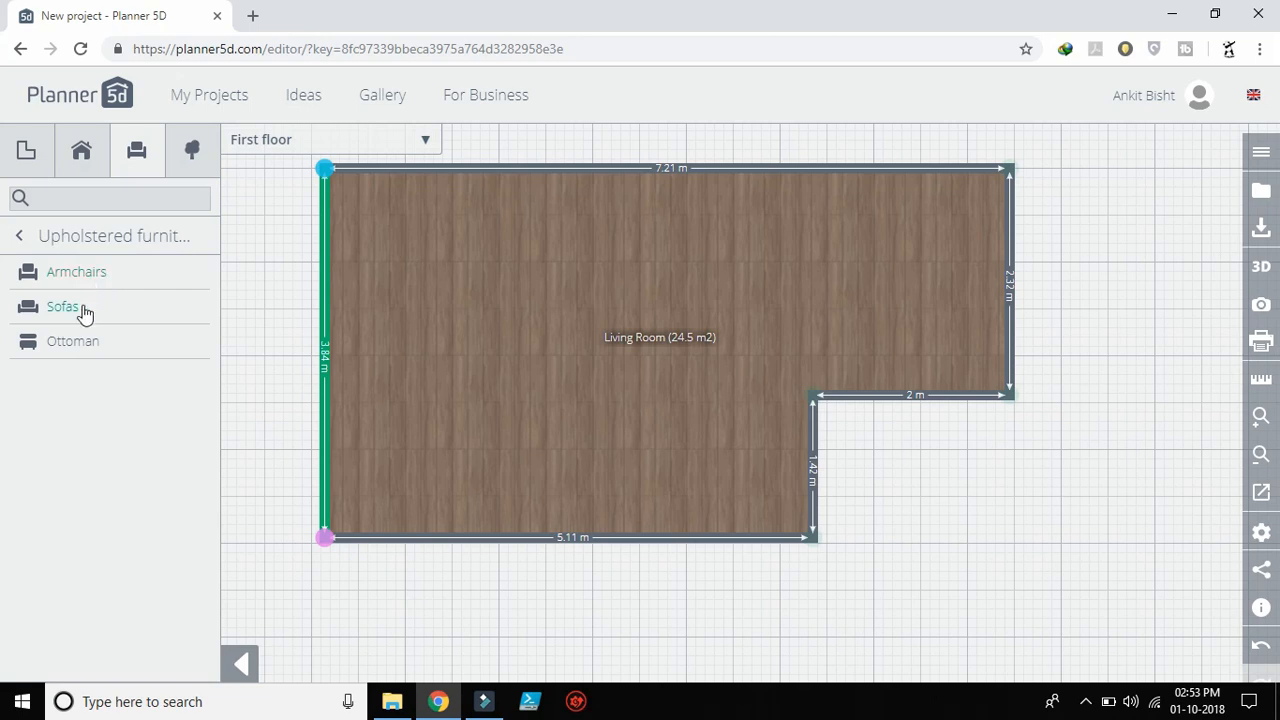
left_click(62, 307)
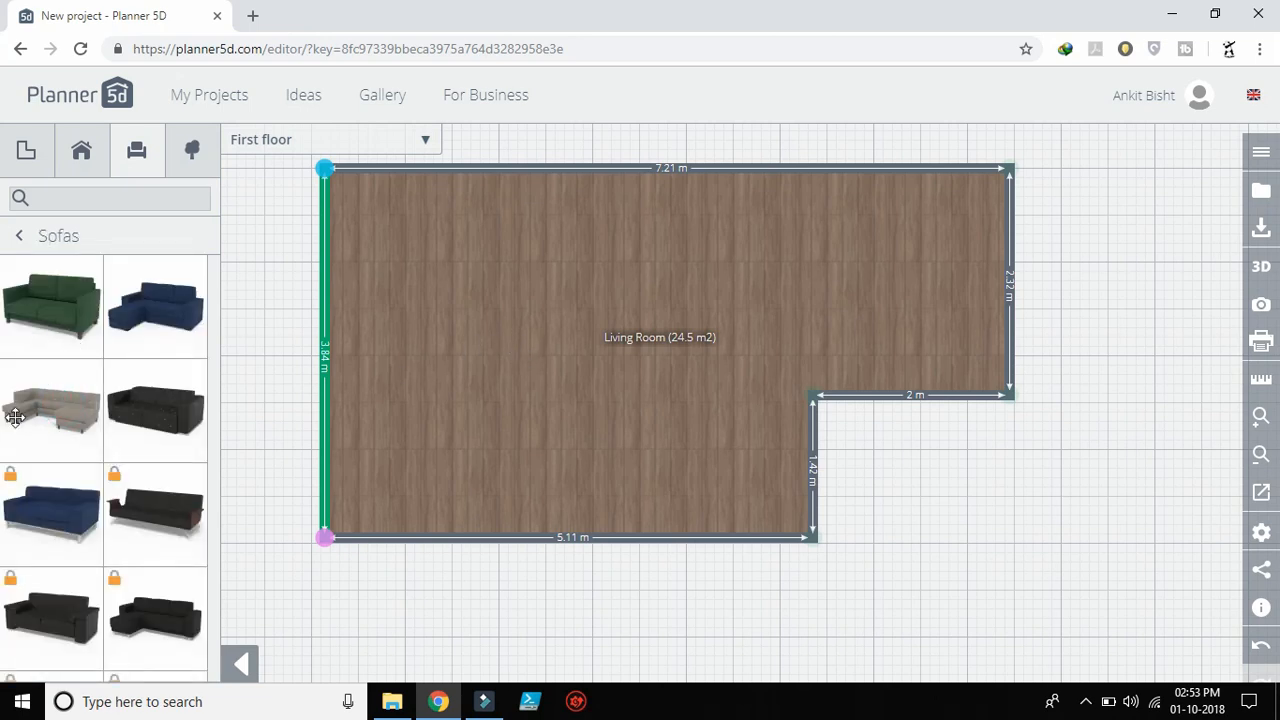
left_click(97, 403)
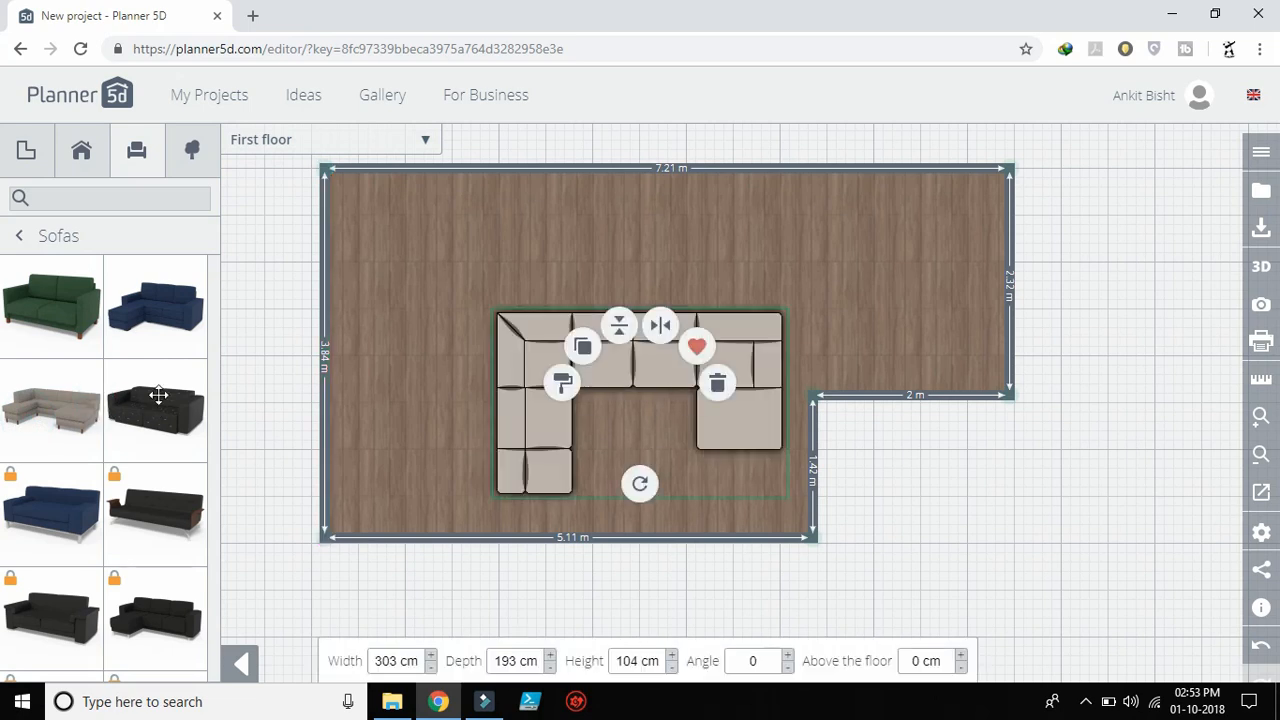
left_click(506, 340)
left_click_drag(505, 420, 662, 320)
left_click_drag(607, 451, 456, 488)
- Place the blue armchair against the left wall above the sofa and rotate it to face into the room
left_click(22, 235)
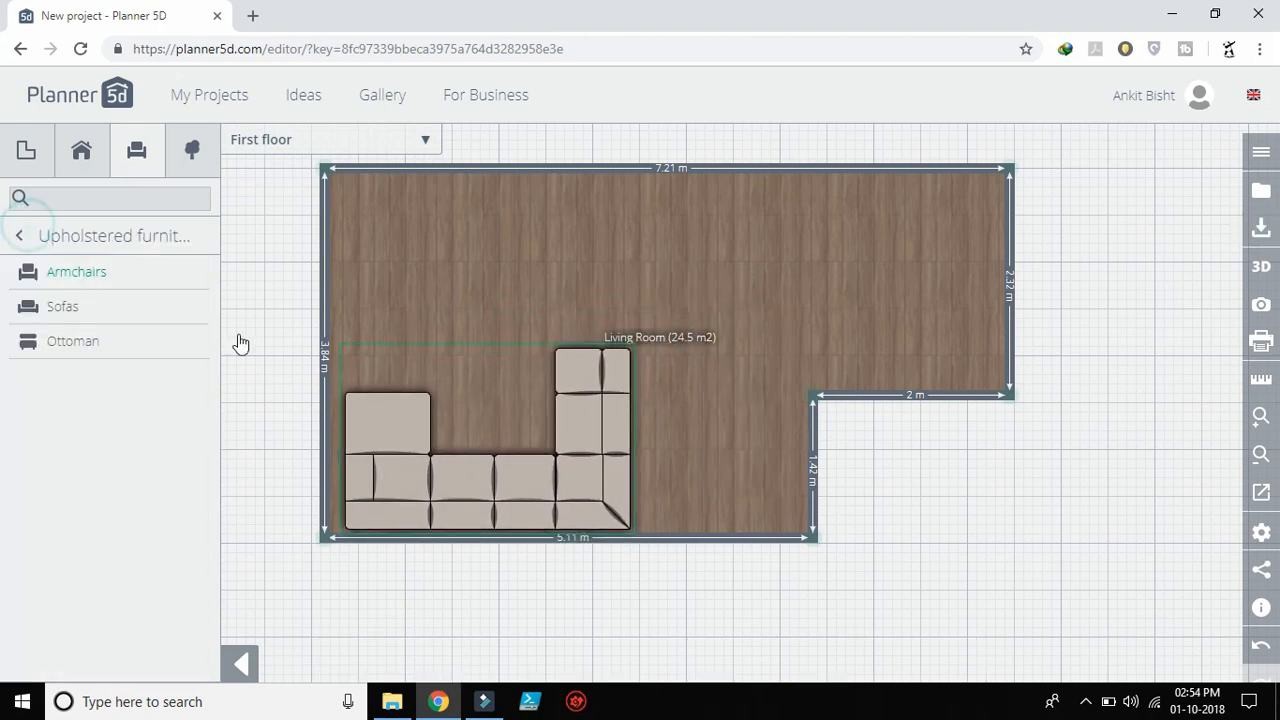
left_click(103, 271)
left_click_drag(60, 295, 371, 298)
left_click_drag(368, 375, 396, 325)
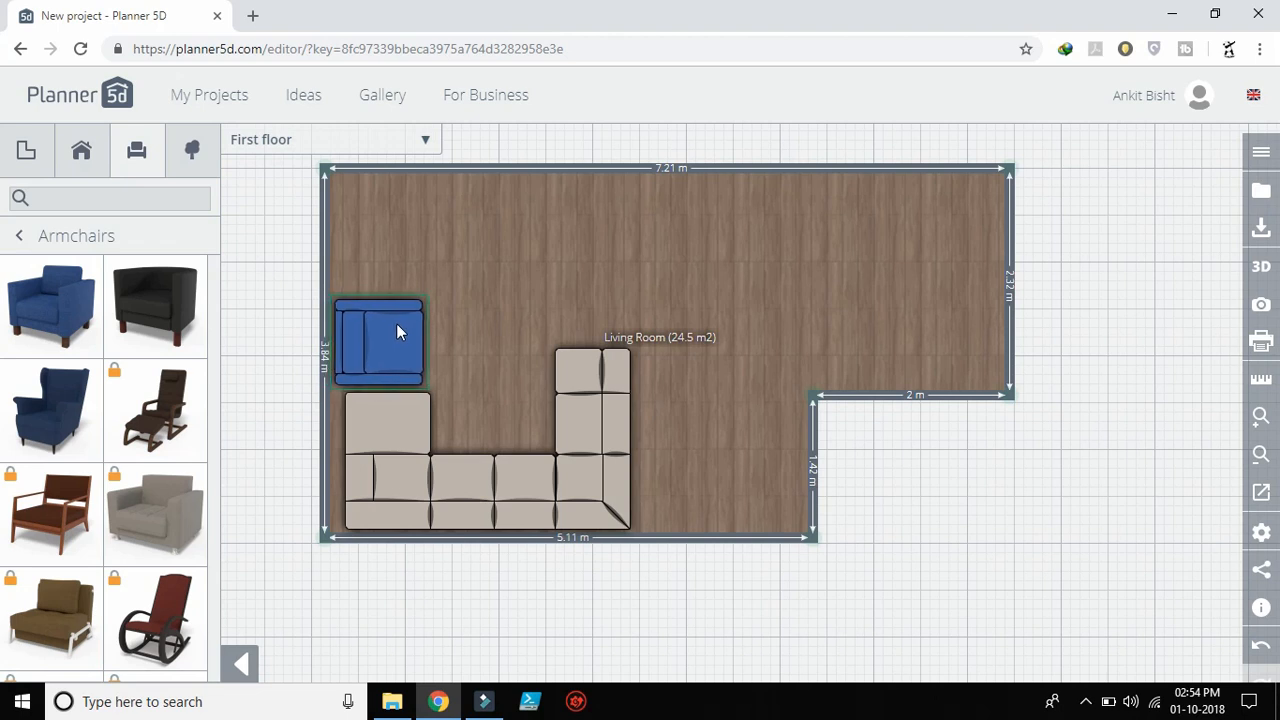
- Place the rectangular glass coffee table between the armchair and the sofa's right arm
left_click(19, 238)
left_click(19, 236)
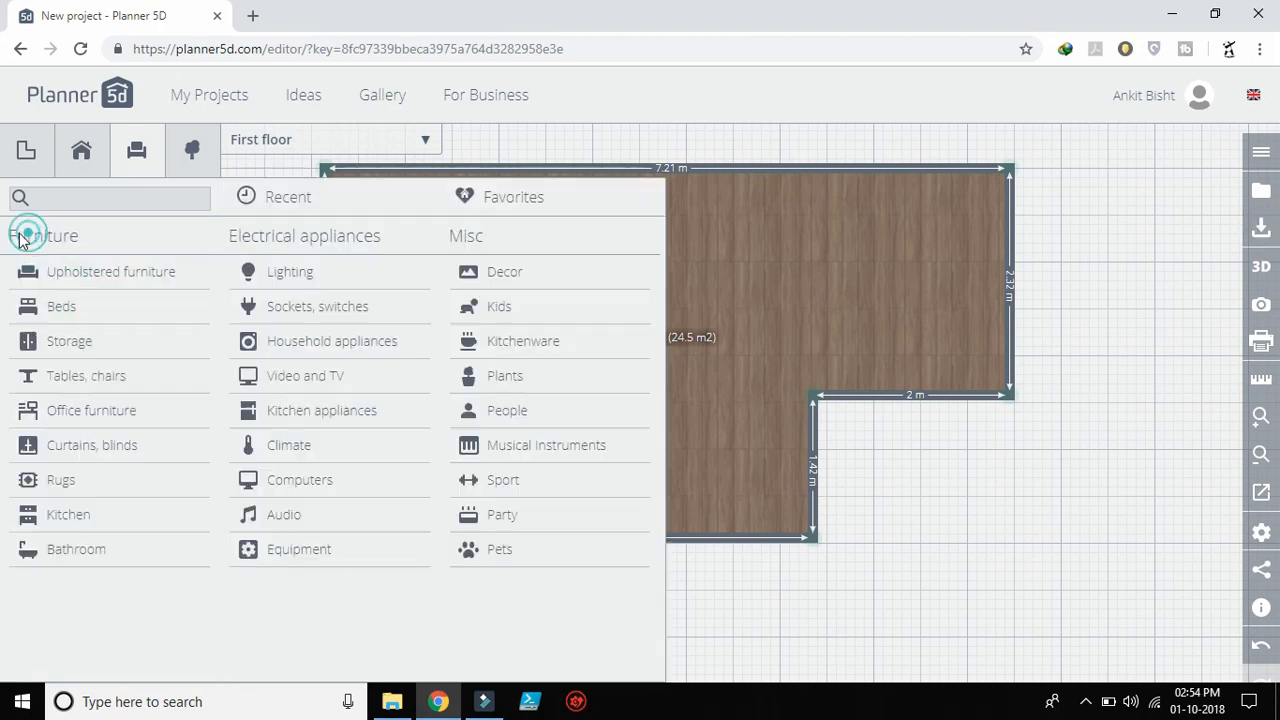
left_click(90, 377)
left_click(89, 379)
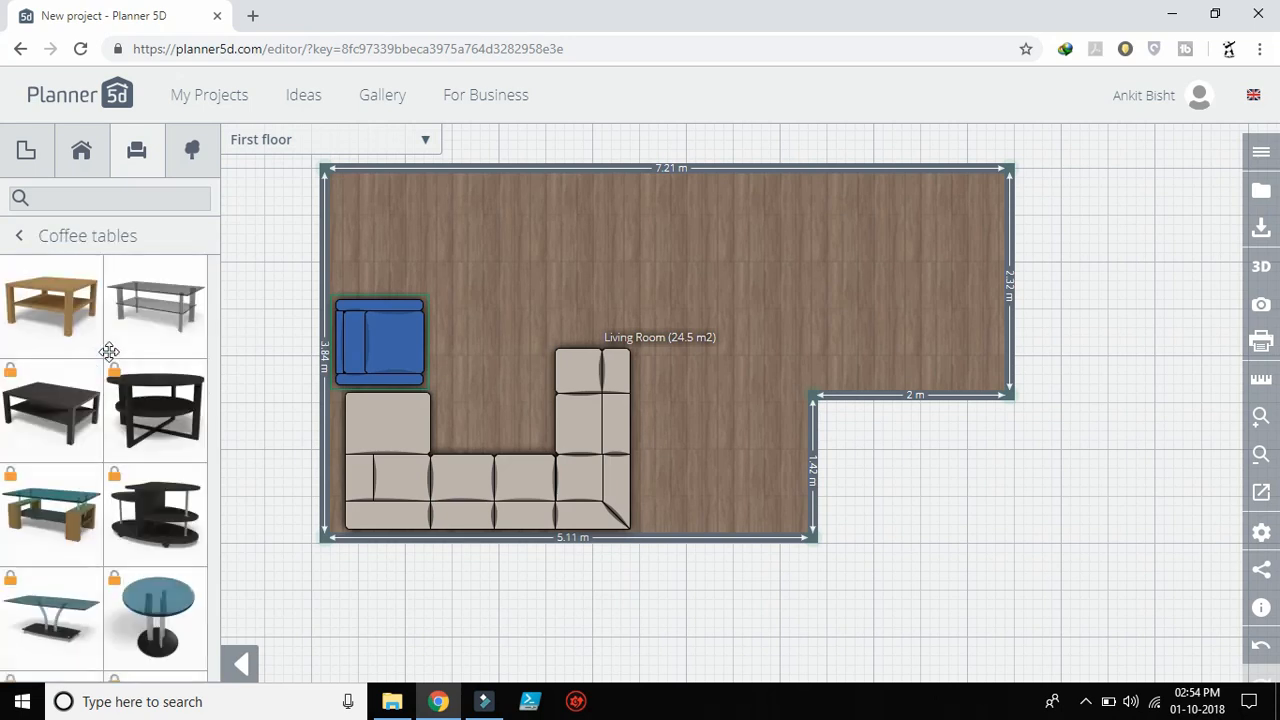
left_click_drag(123, 327, 494, 358)
left_click(485, 347)
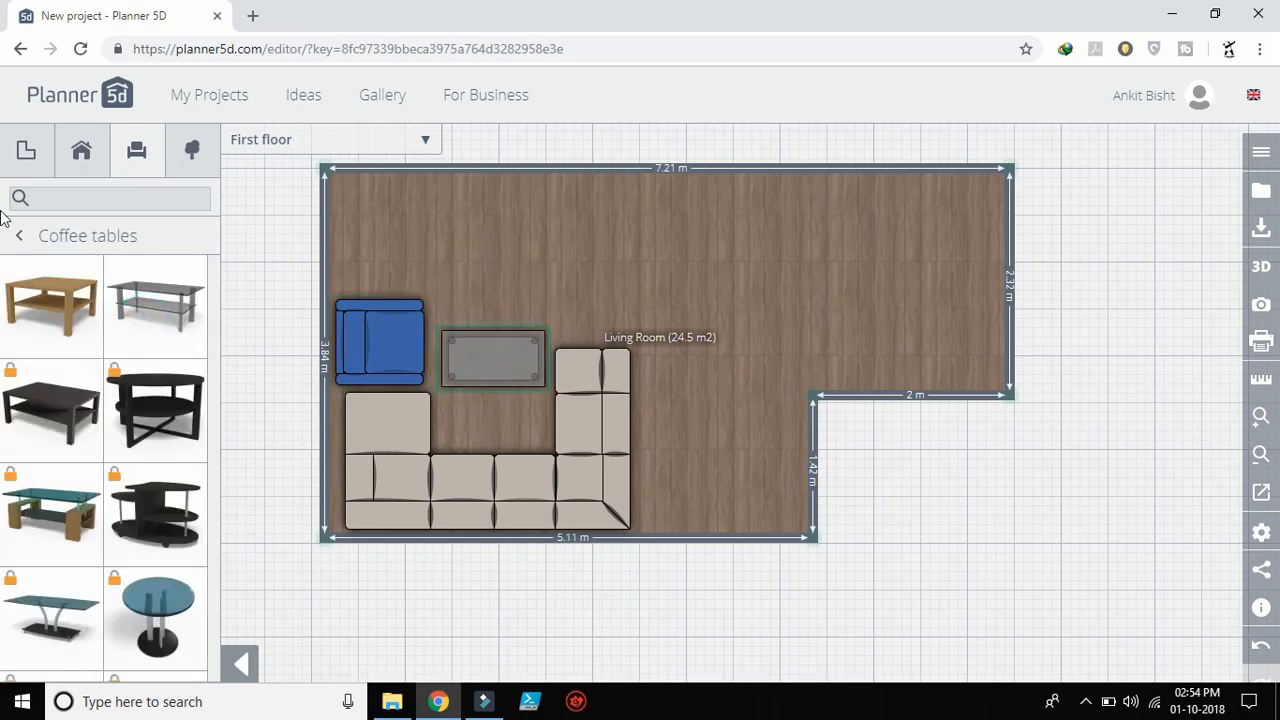
- Place the wooden dining table with four chairs in the right part of the room above the notch
left_click(21, 237)
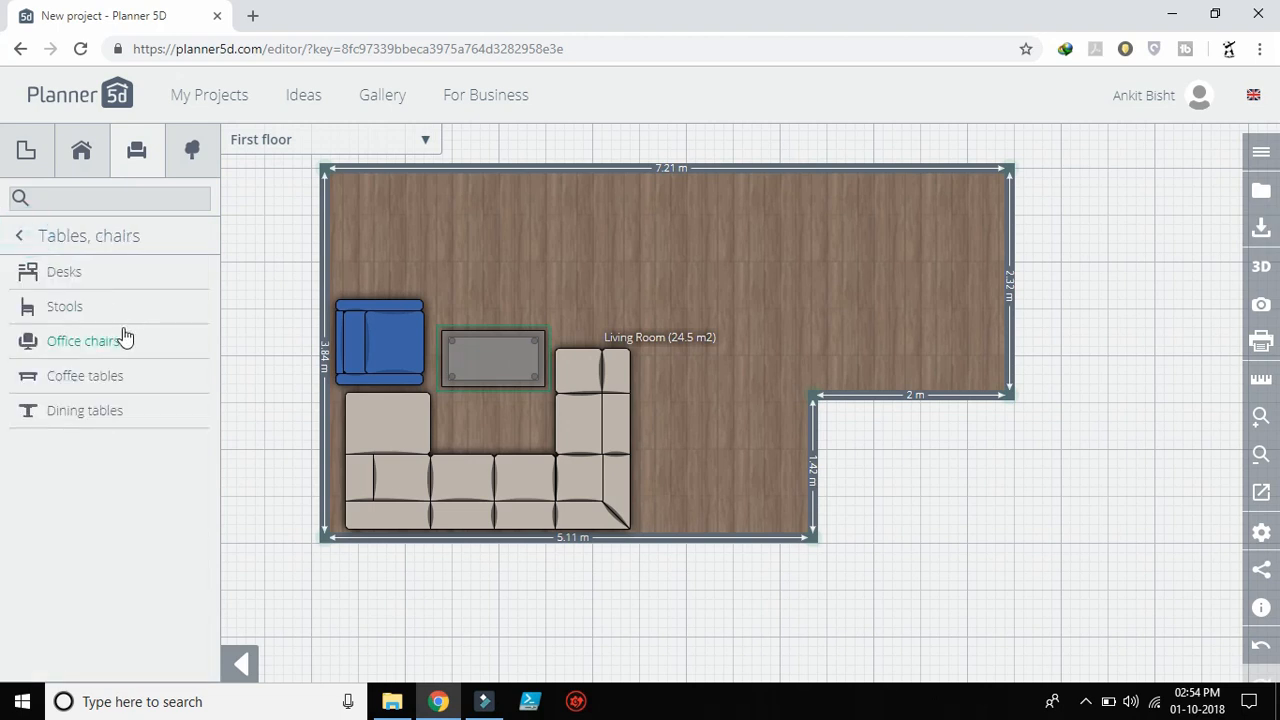
left_click(18, 232)
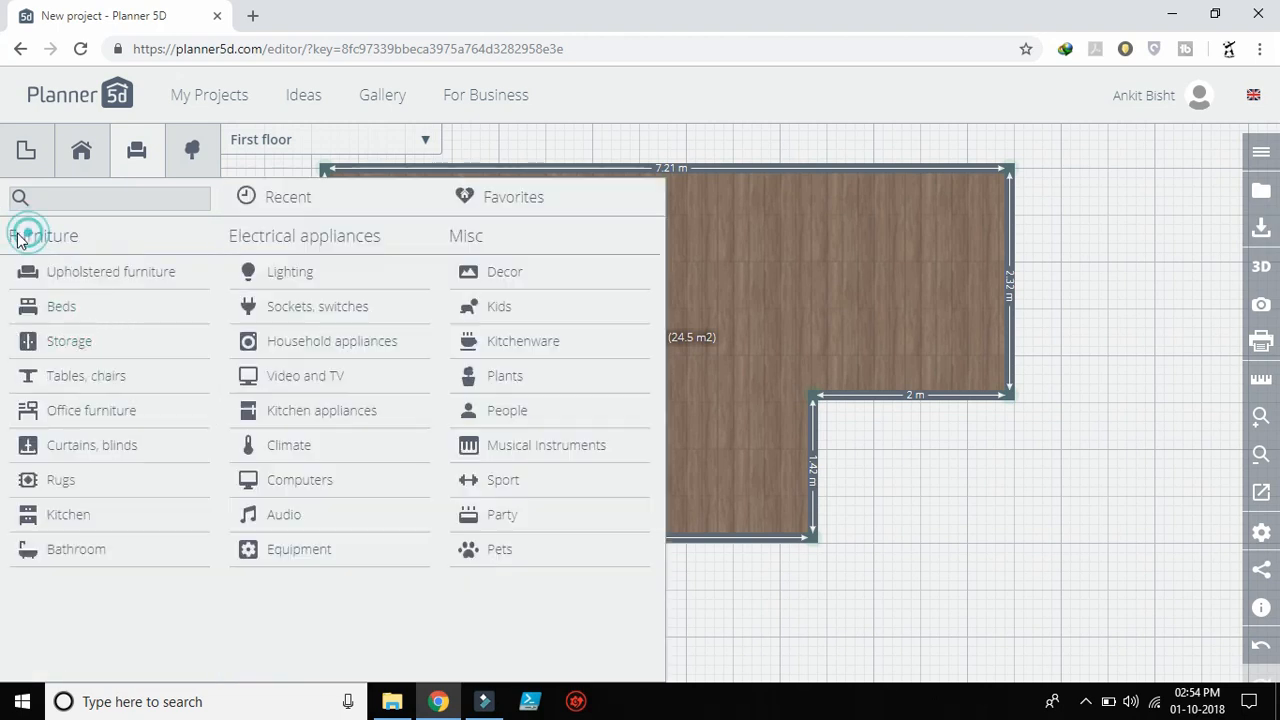
left_click(91, 415)
left_click(22, 238)
left_click(82, 378)
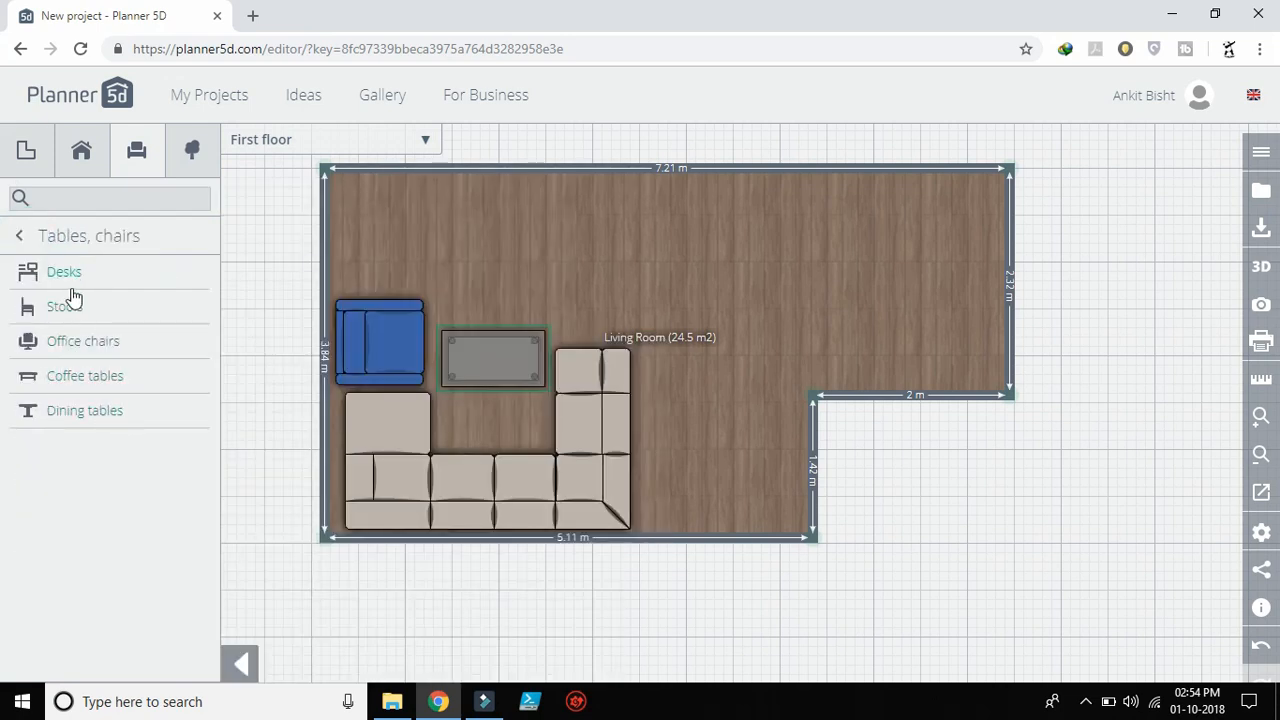
left_click(74, 425)
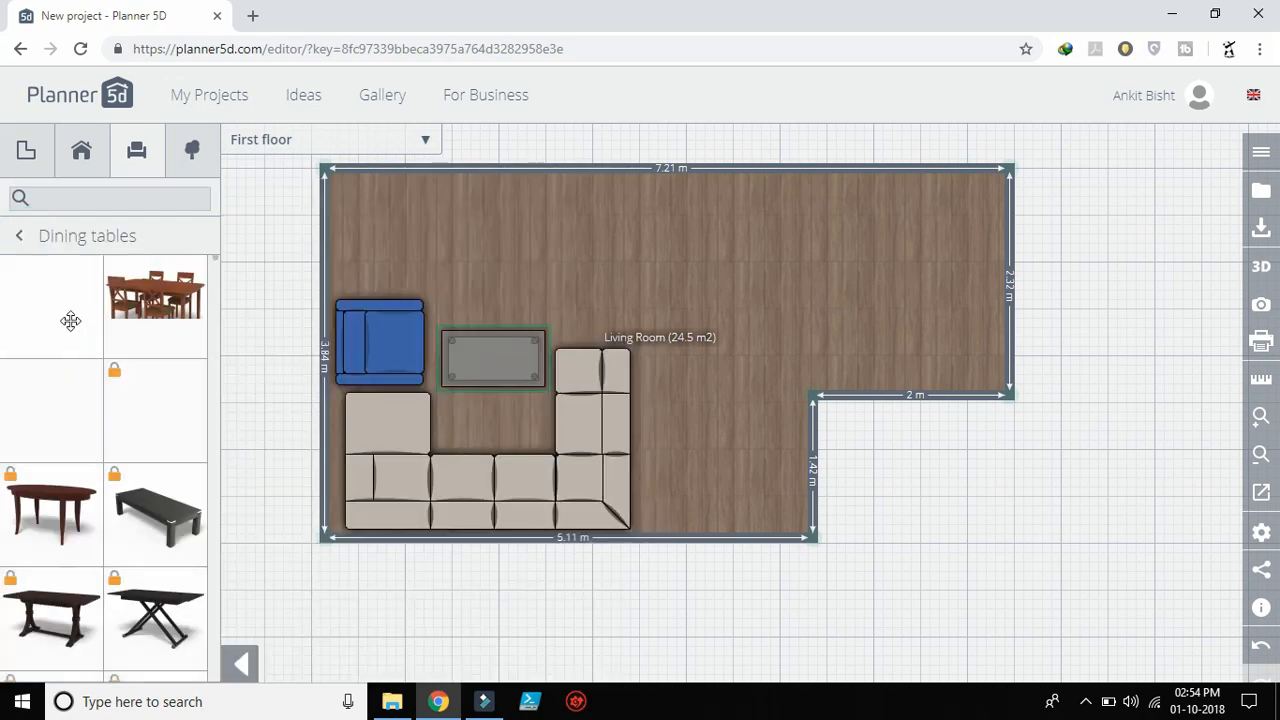
left_click_drag(297, 294, 889, 286)
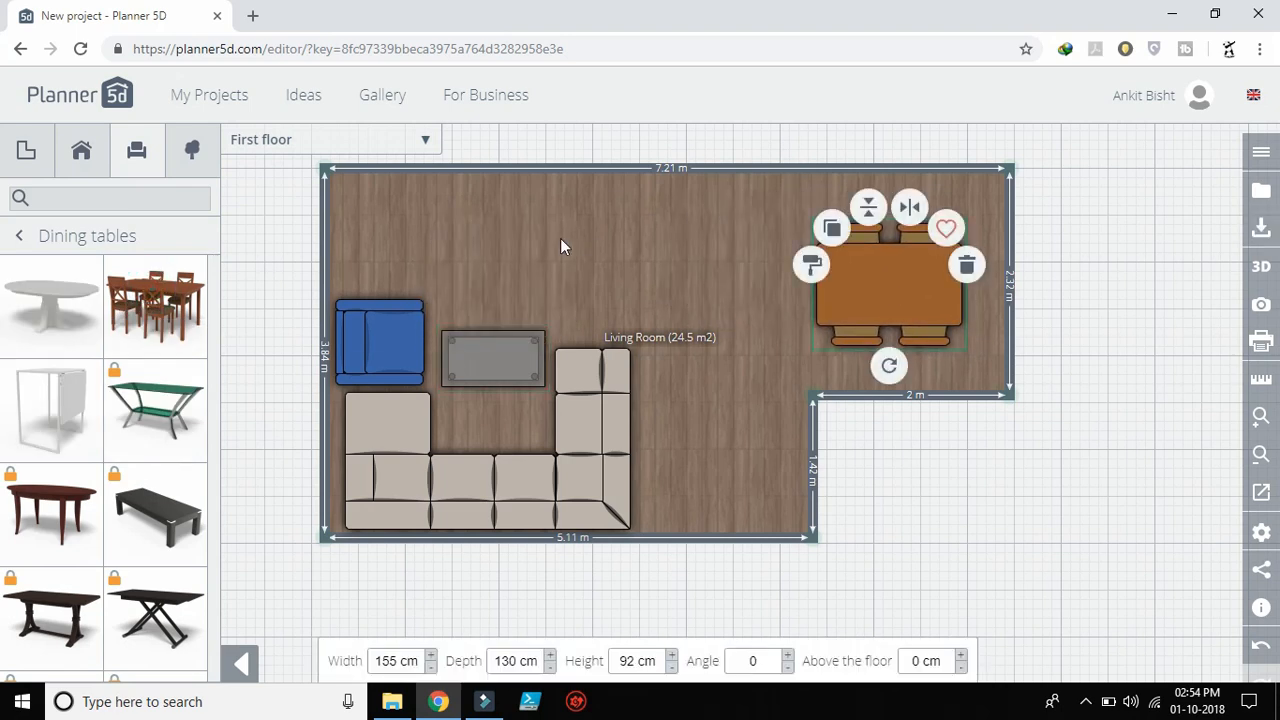
- Place the white TV stand against the upper wall, opposite the sofa
left_click(24, 238)
left_click(24, 238)
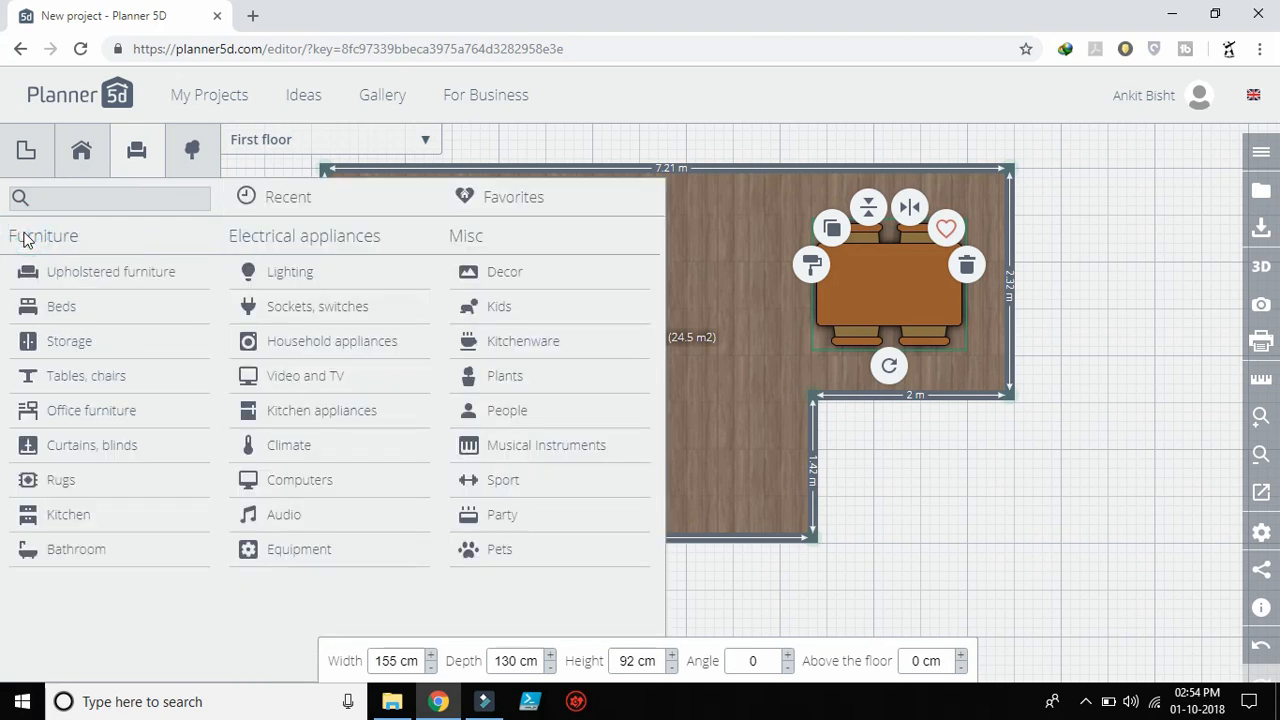
left_click(69, 350)
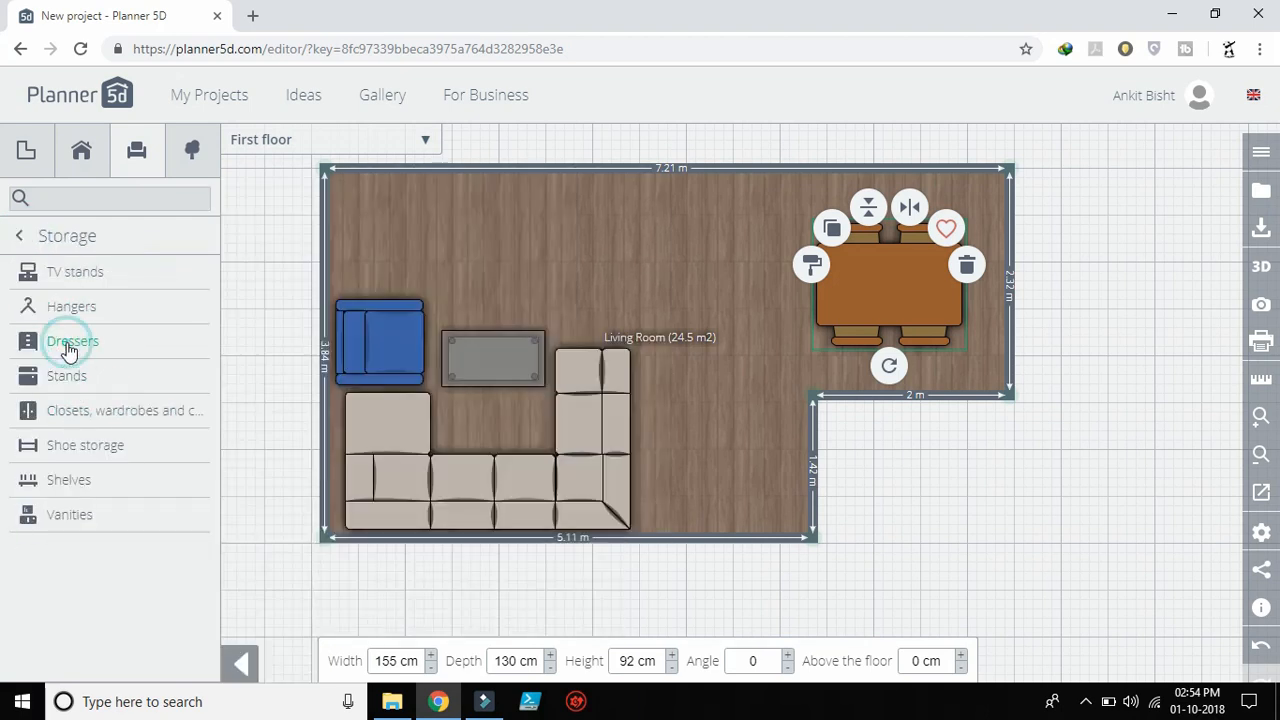
left_click(64, 271)
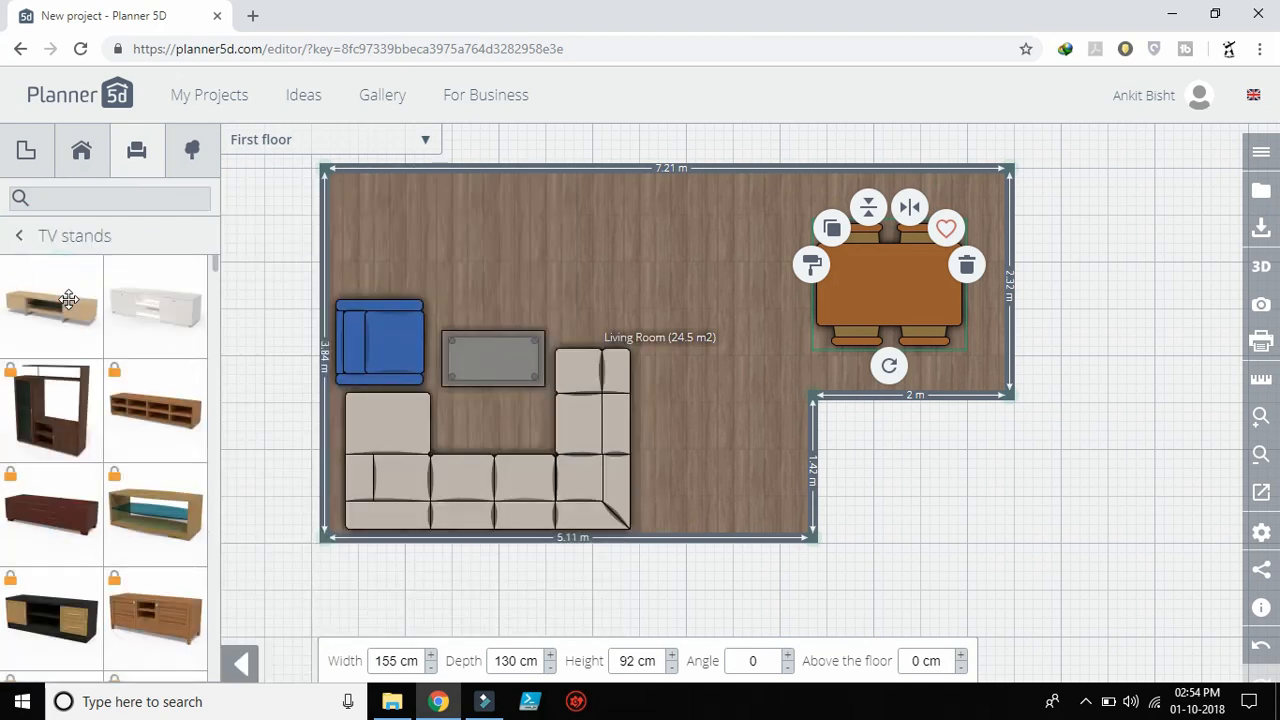
left_click_drag(185, 306, 486, 198)
- Add the wooden wardrobe with open shelves, rotate it and position it in the lower-right corner beside the sofa
left_click(22, 238)
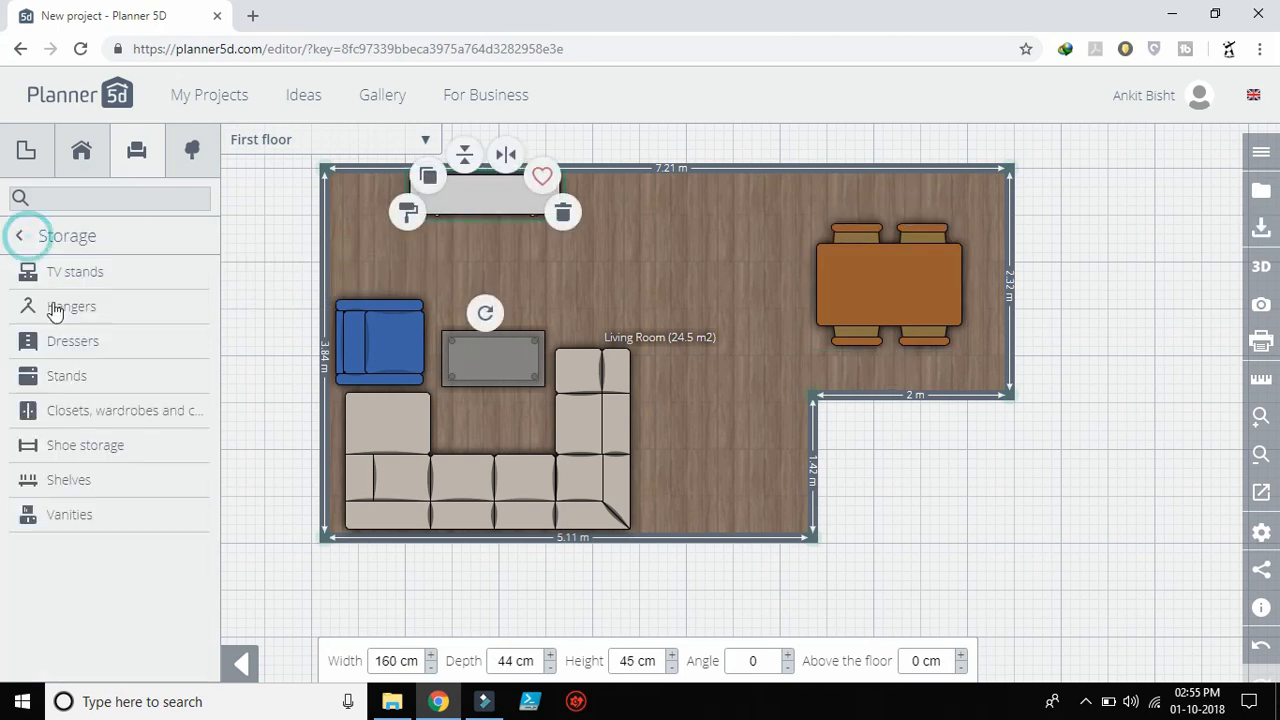
left_click(73, 408)
left_click_drag(145, 297, 692, 304)
left_click_drag(686, 380, 755, 496)
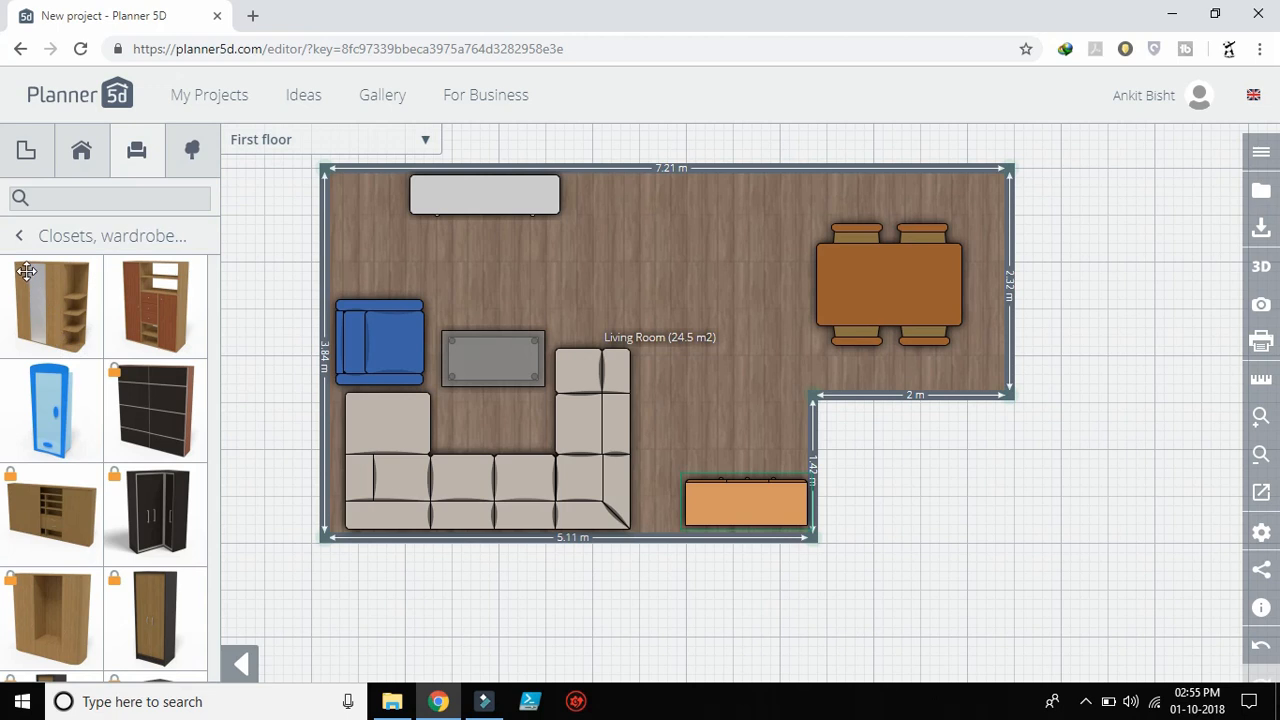
- Place the tripod floor lamp between the sofa and the wardrobe along the lower wall
left_click(19, 236)
left_click(16, 238)
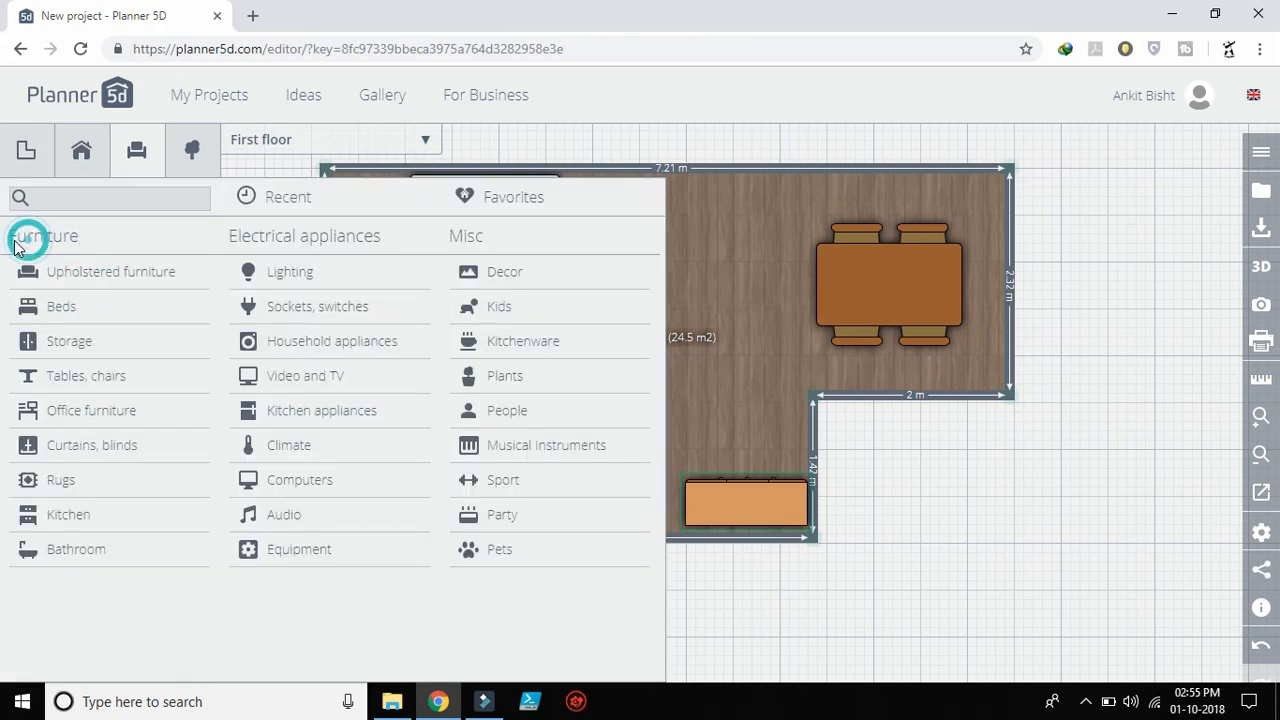
left_click(279, 270)
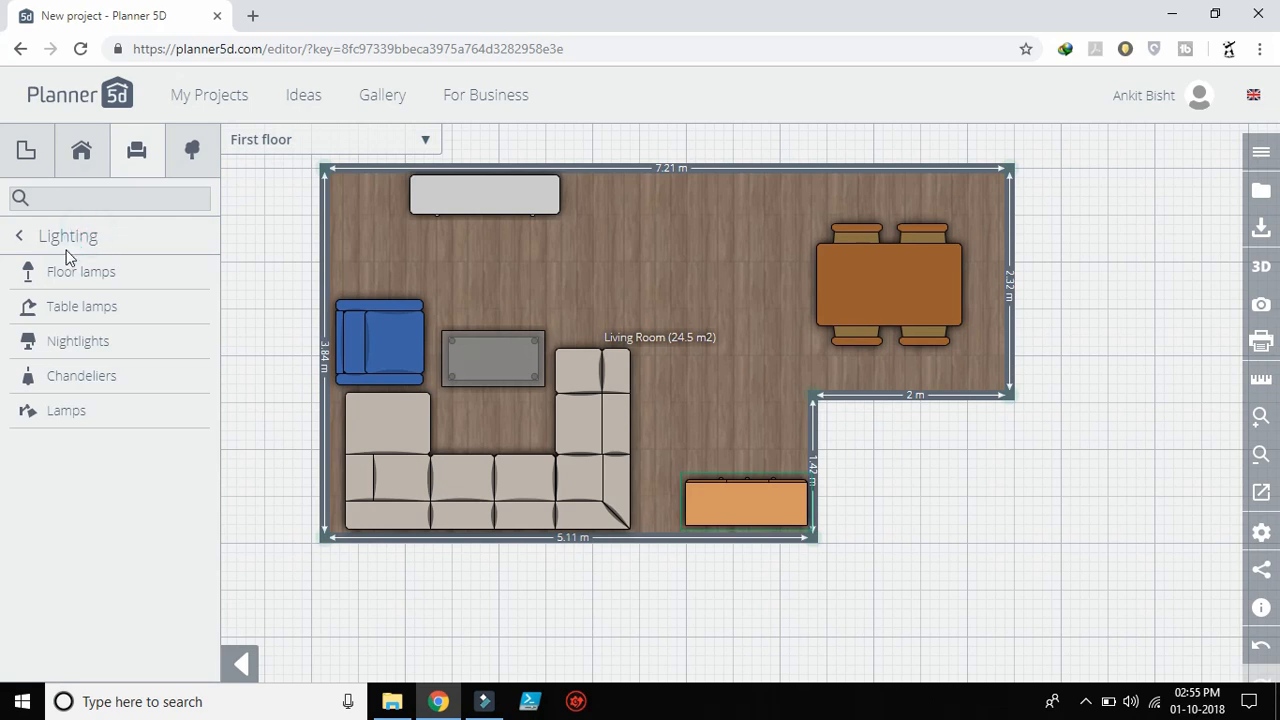
left_click(54, 278)
left_click_drag(159, 300, 655, 499)
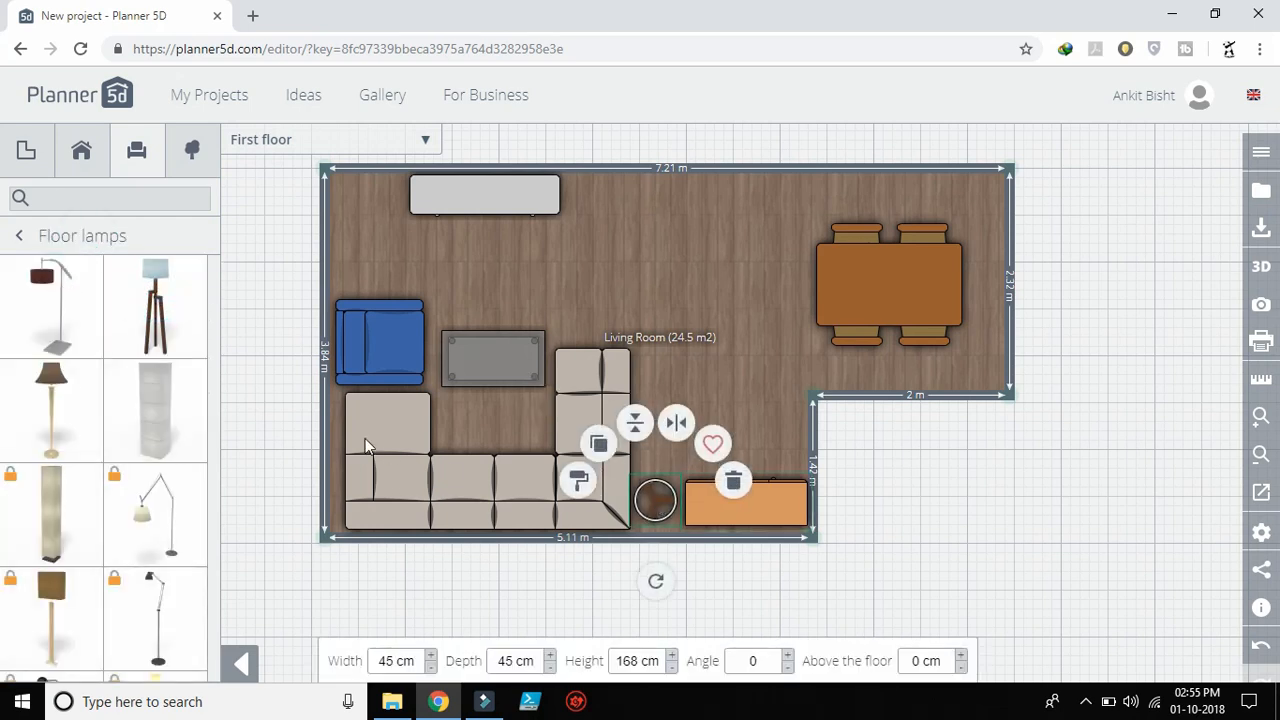
- Place the flat-screen TV with a base on top of the white TV stand
left_click(20, 237)
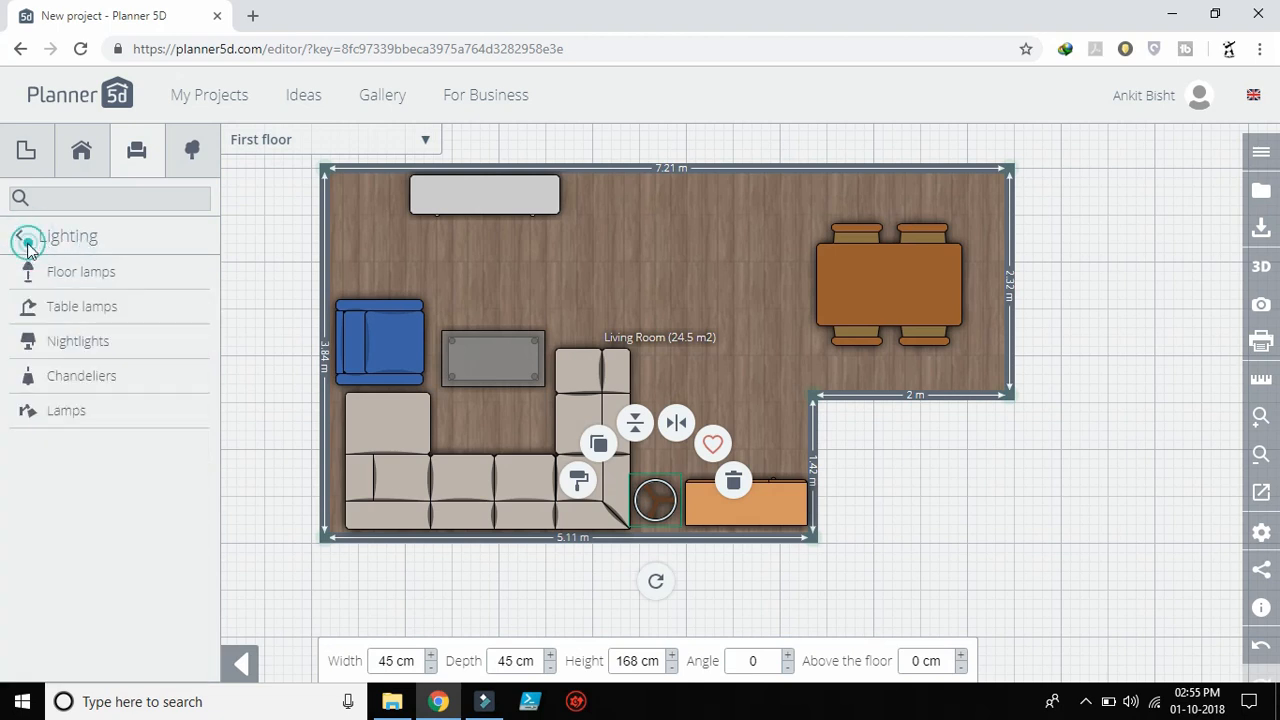
left_click(22, 240)
left_click(353, 376)
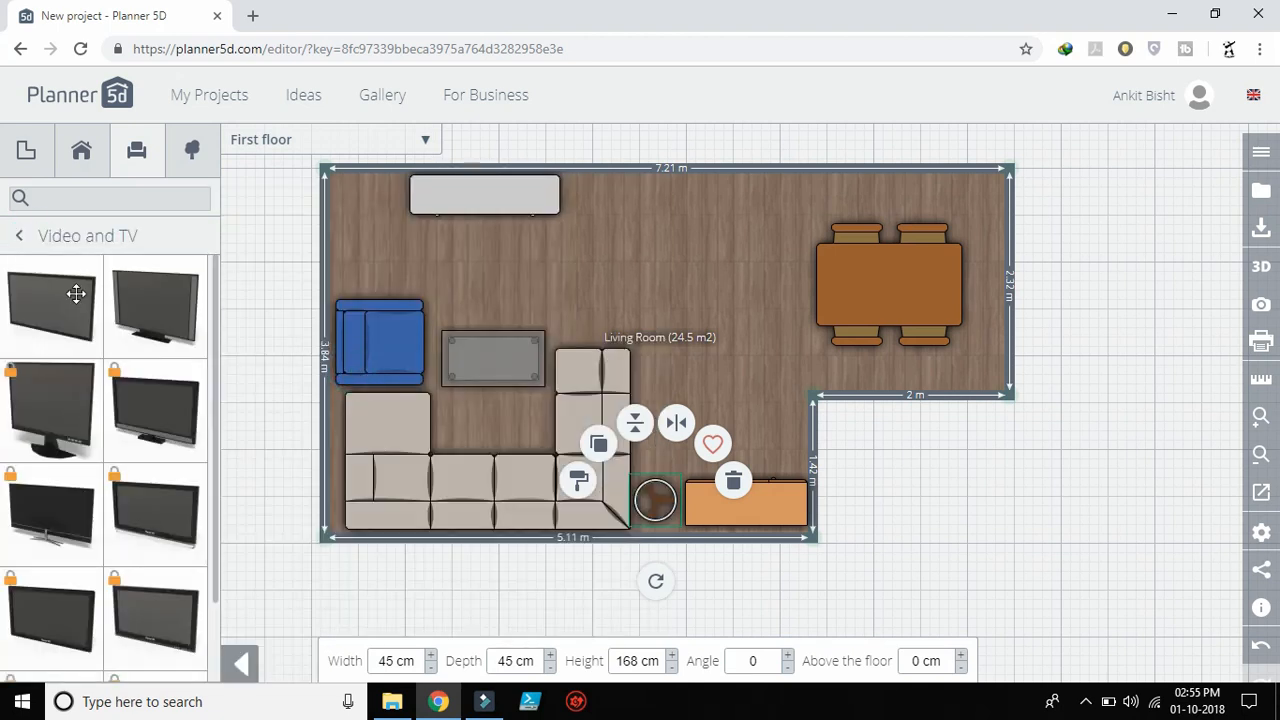
left_click_drag(162, 298, 480, 201)
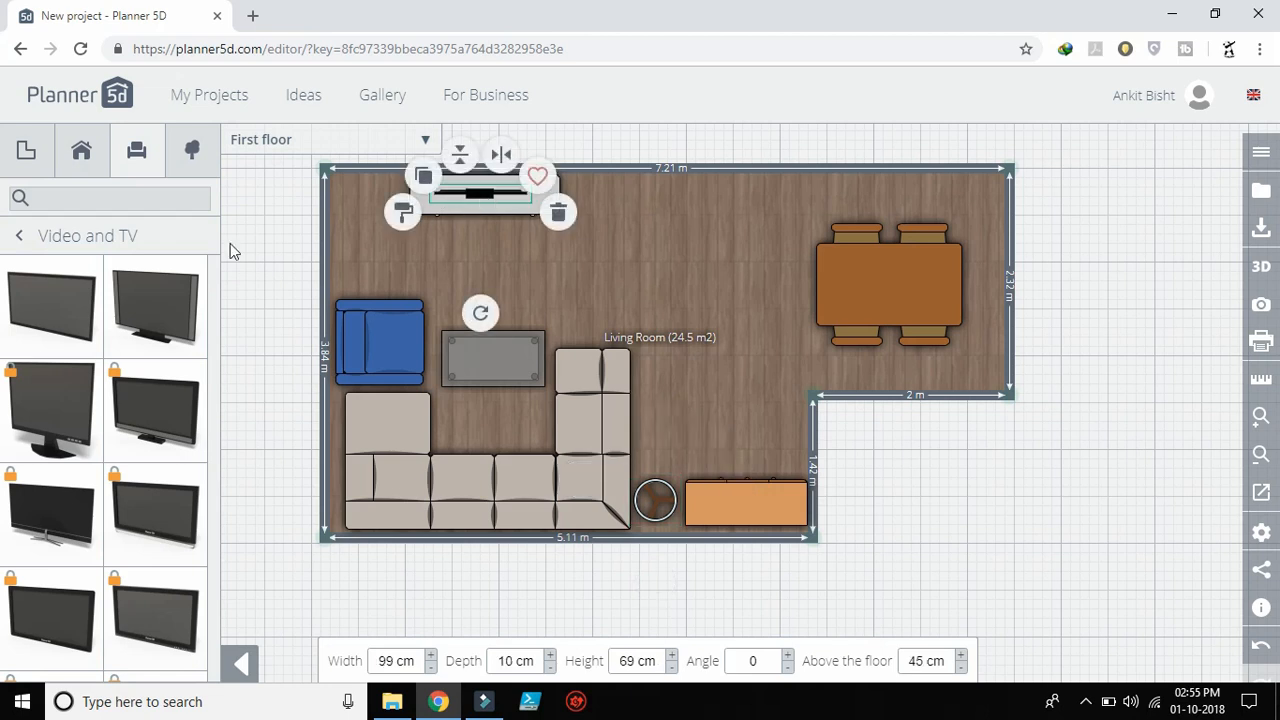
- Place the dark brown entry door with glass side panels in the upper wall and delete the stray door beside the sofa
left_click(24, 238)
left_click(81, 146)
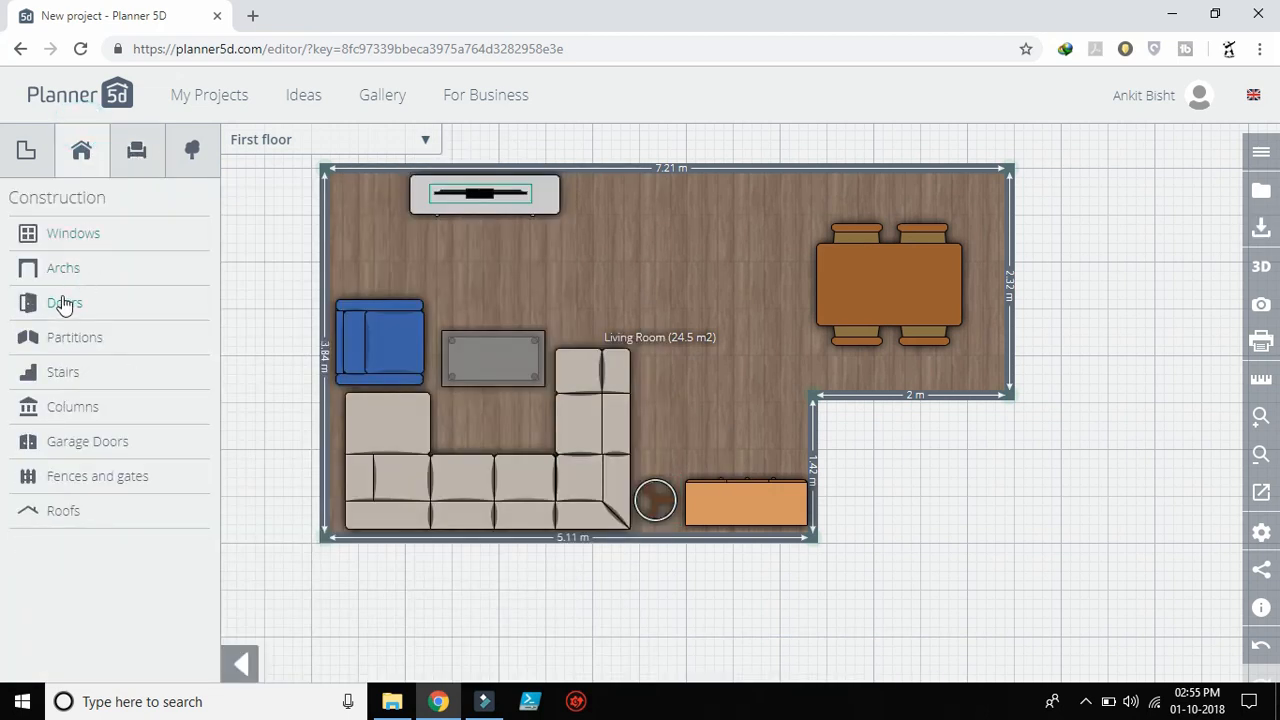
left_click(62, 302)
left_click(80, 266)
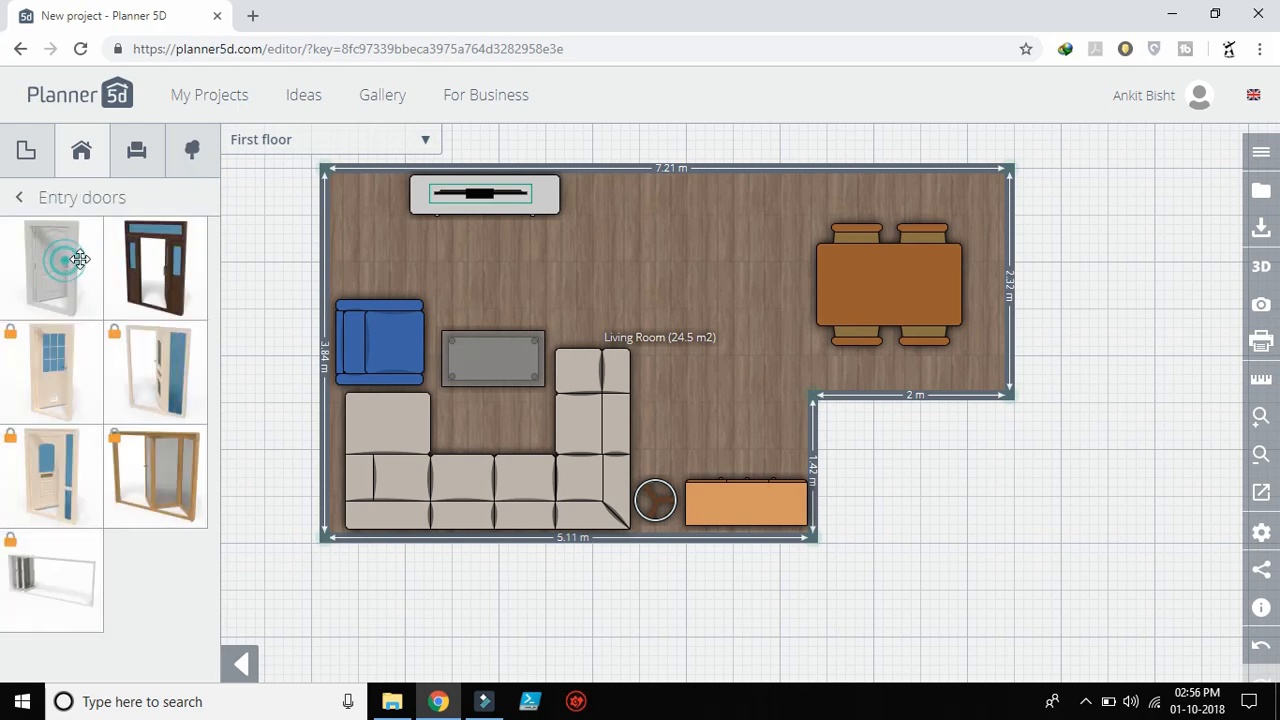
left_click(81, 259)
left_click_drag(144, 256, 722, 170)
left_click(649, 392)
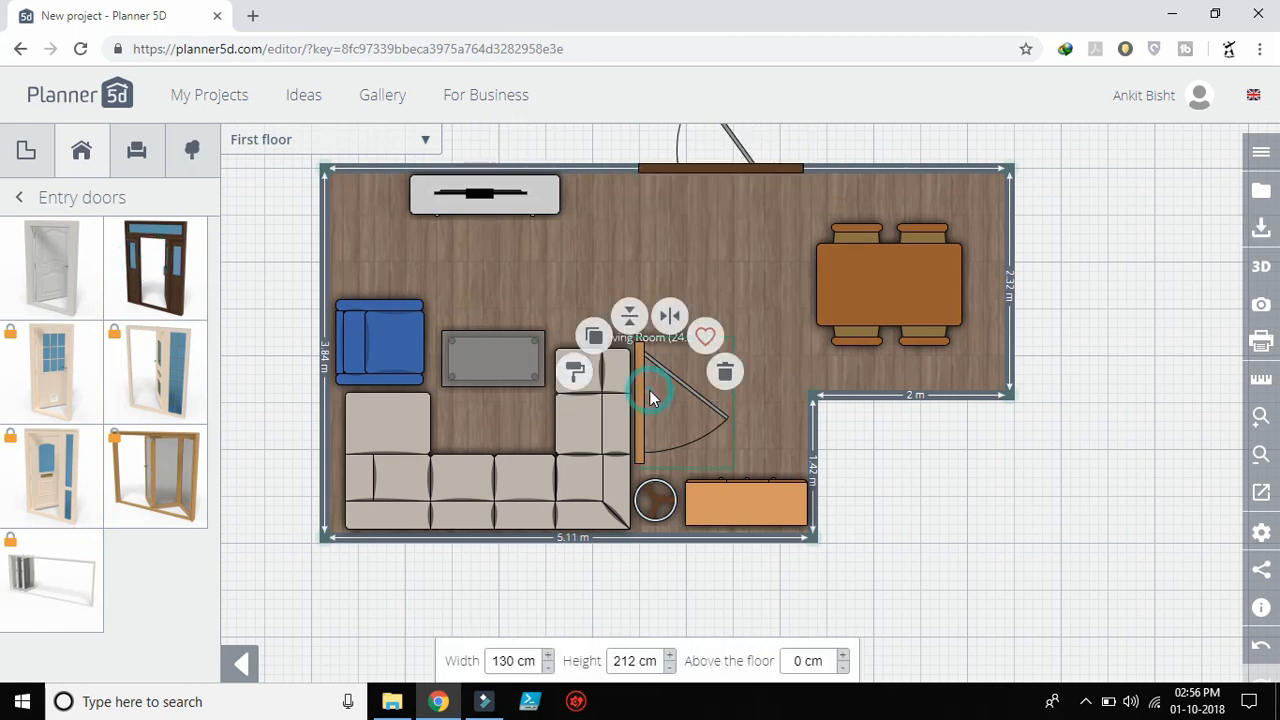
left_click(725, 372)
- Add white three-pane windows to the right, lower and left walls, and a two-pane window to the short wall below the dining table
left_click(19, 200)
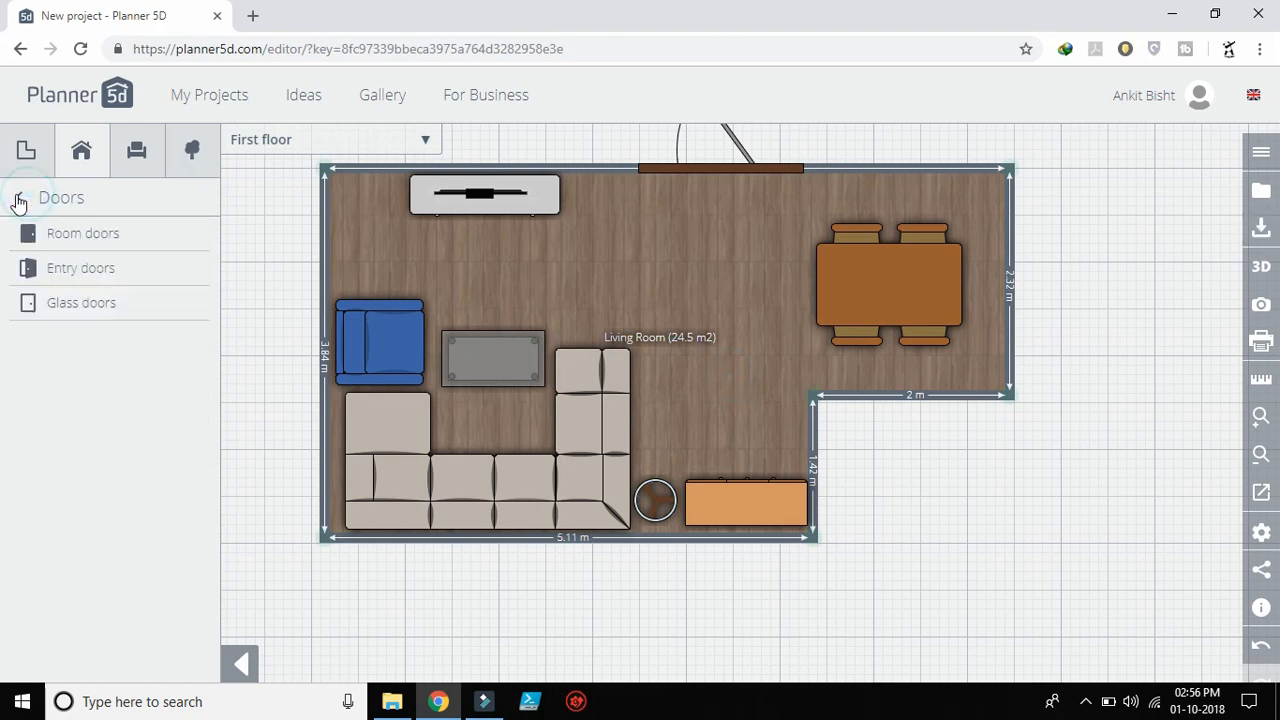
left_click(21, 199)
left_click(53, 230)
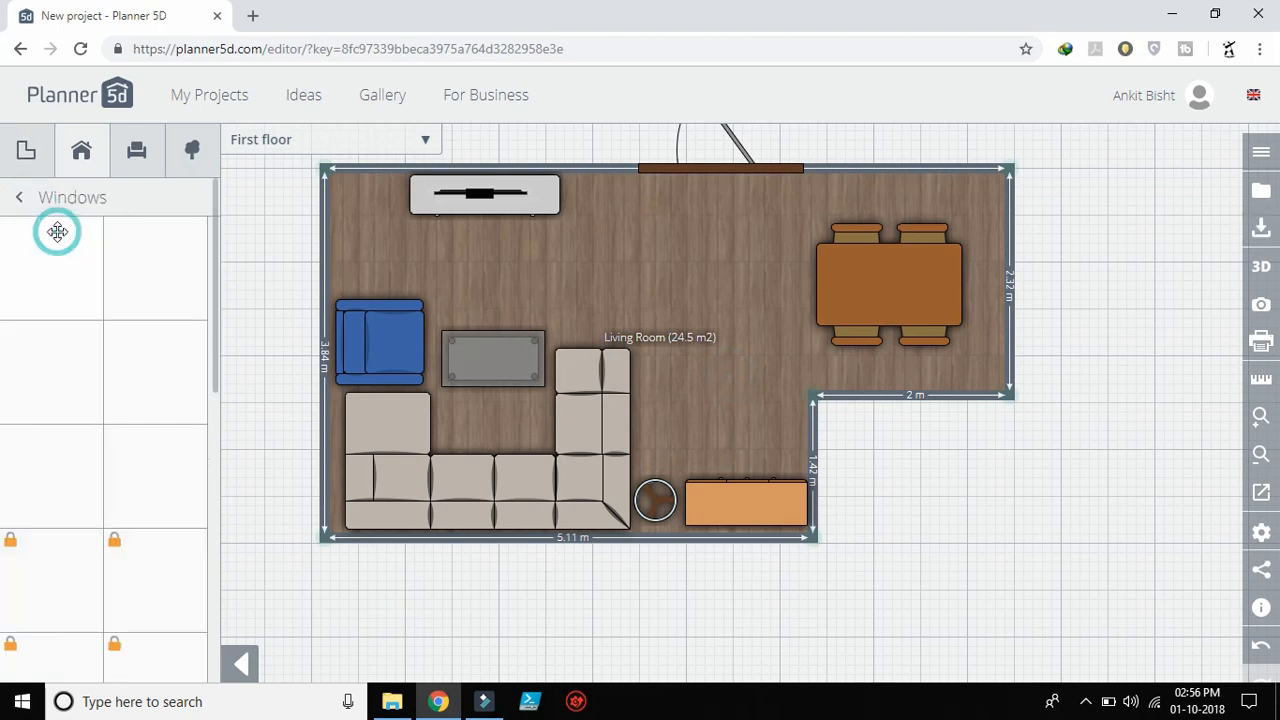
left_click_drag(65, 347, 1013, 287)
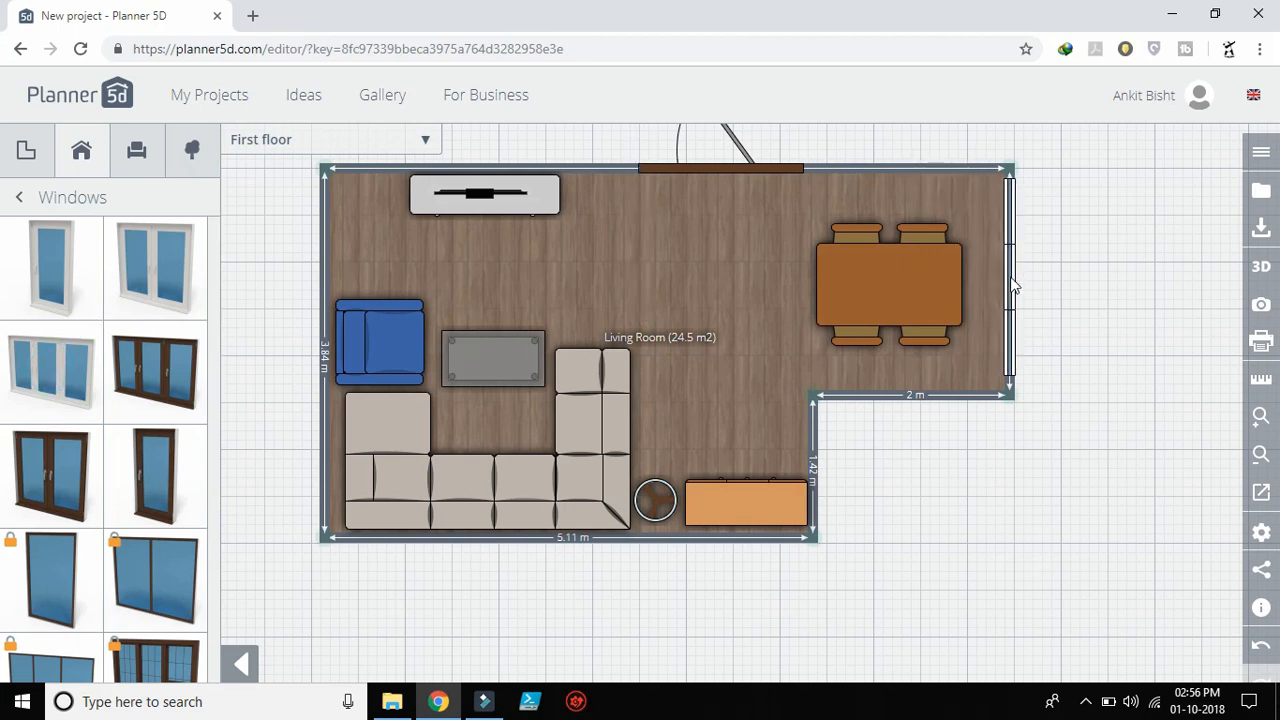
left_click_drag(157, 266, 912, 416)
left_click_drag(59, 355, 589, 540)
left_click_drag(63, 369, 323, 340)
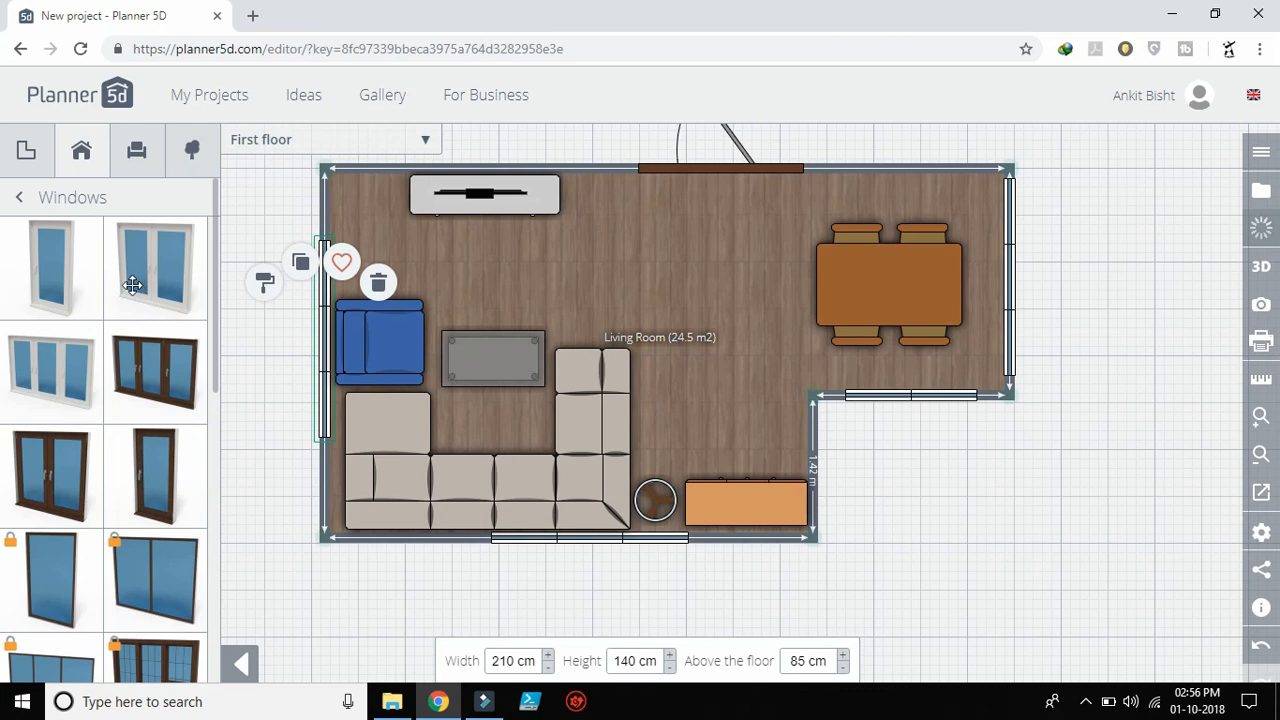
- Hang brown tied-back curtains over the left wall's window and the right wall's window, rotated to align with each wall
left_click(17, 200)
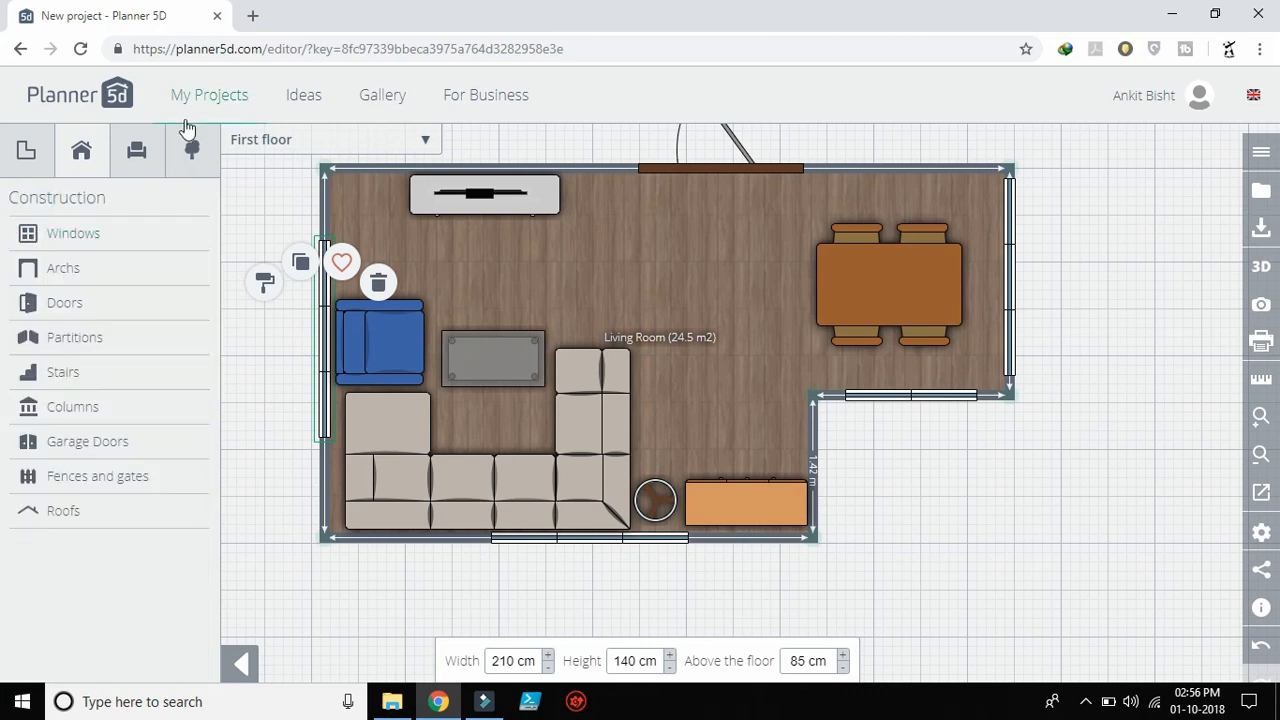
left_click(136, 150)
left_click(55, 452)
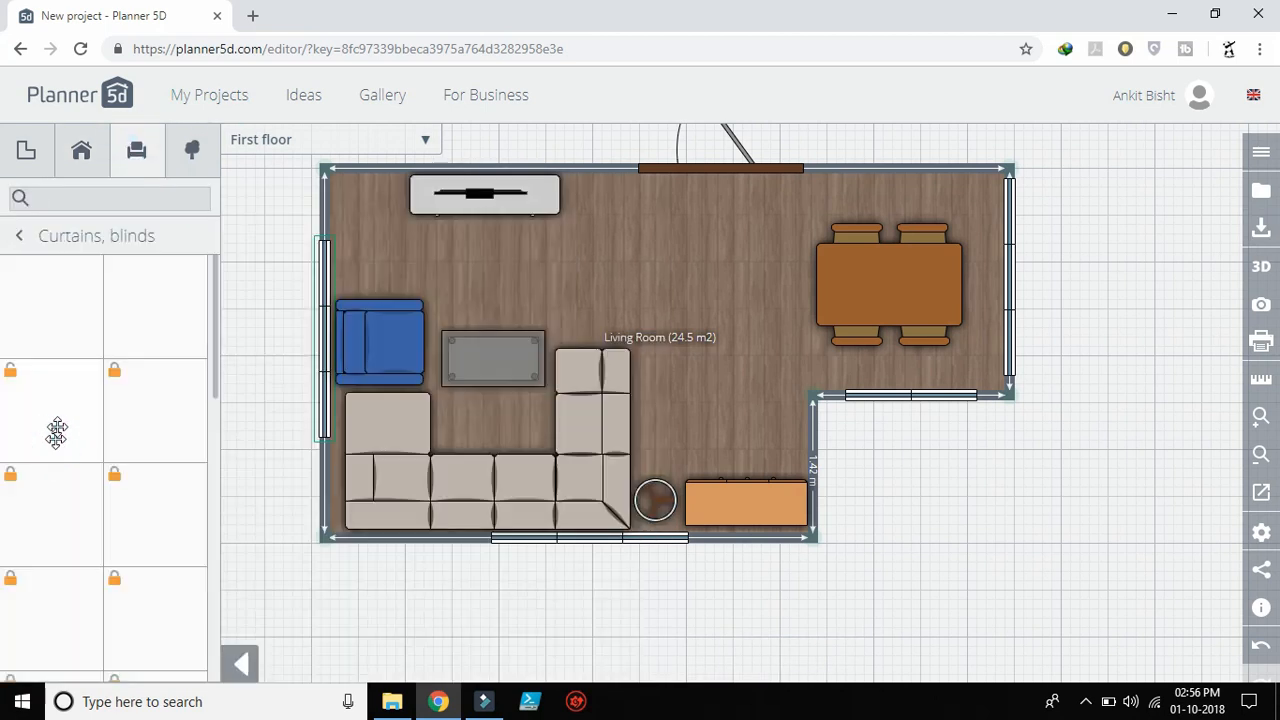
left_click_drag(45, 303, 373, 343)
left_click_drag(372, 424, 334, 337)
left_click_drag(27, 258, 716, 257)
mouse_move(717, 334)
left_mouse_down()
mouse_move(673, 252)
mouse_move(714, 337)
left_mouse_up()
left_click_drag(710, 267, 1003, 295)
- Place two beige blinds side by side across the two-pane window below the dining table
left_click_drag(194, 273, 935, 391)
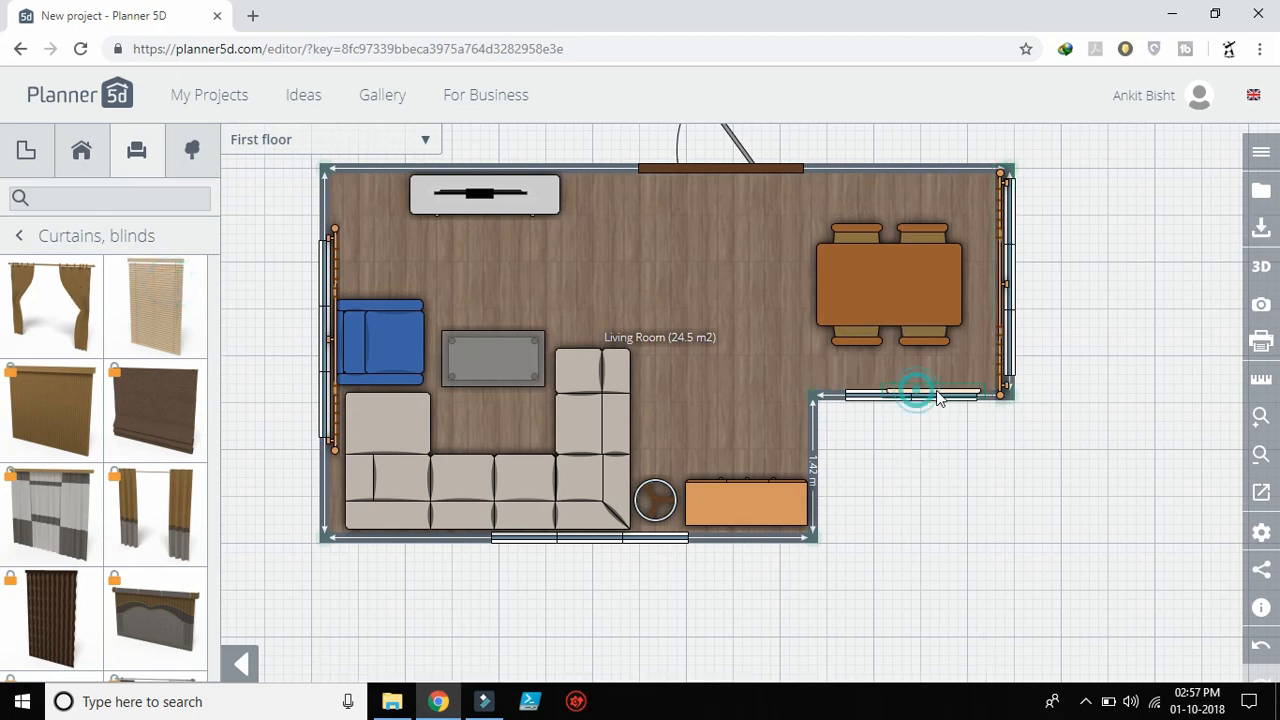
left_click_drag(154, 297, 863, 391)
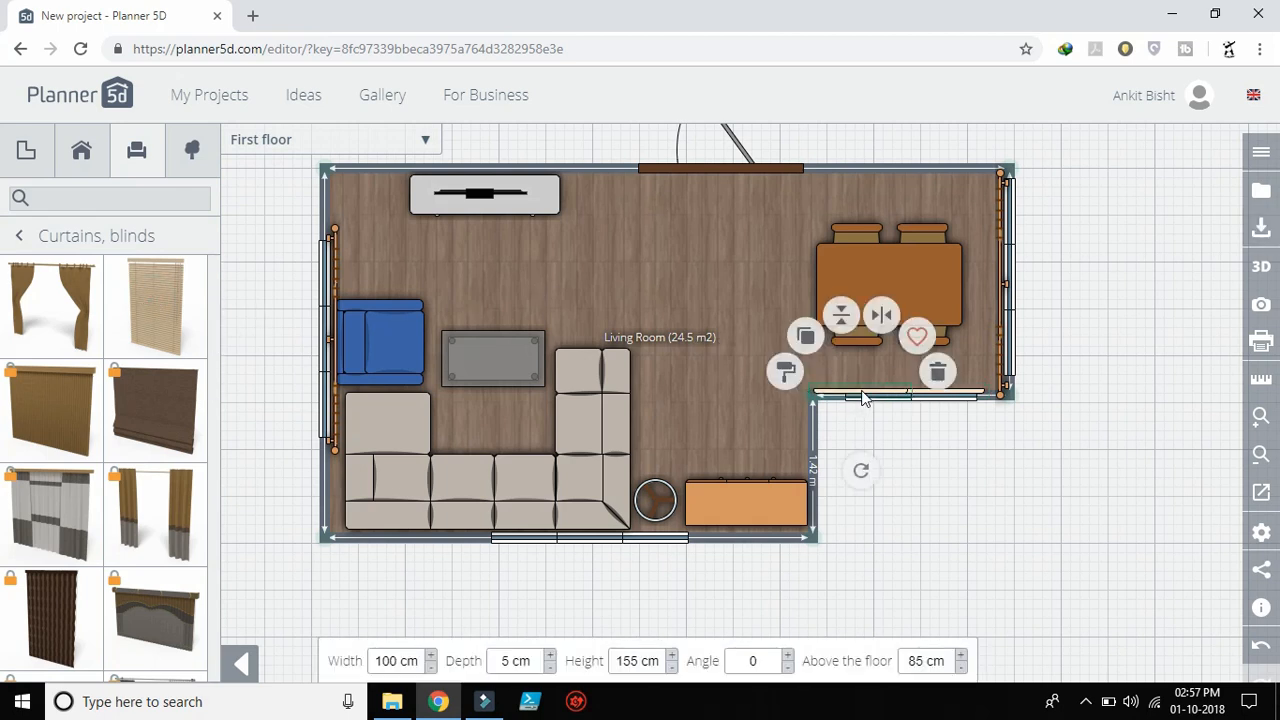
left_click(957, 390)
left_click_drag(962, 390, 976, 395)
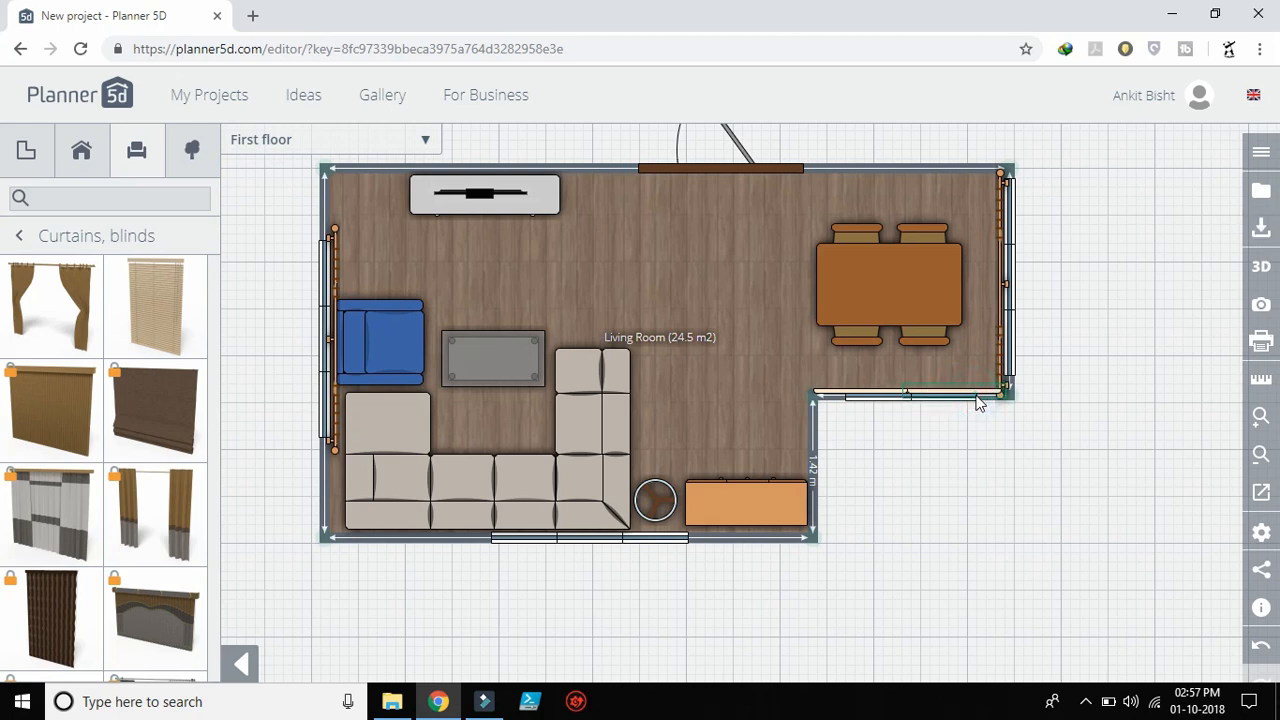
- Hang brown tied-back curtains over the lower wall's window behind the sofa, turned to face into the room
left_click_drag(40, 305, 585, 497)
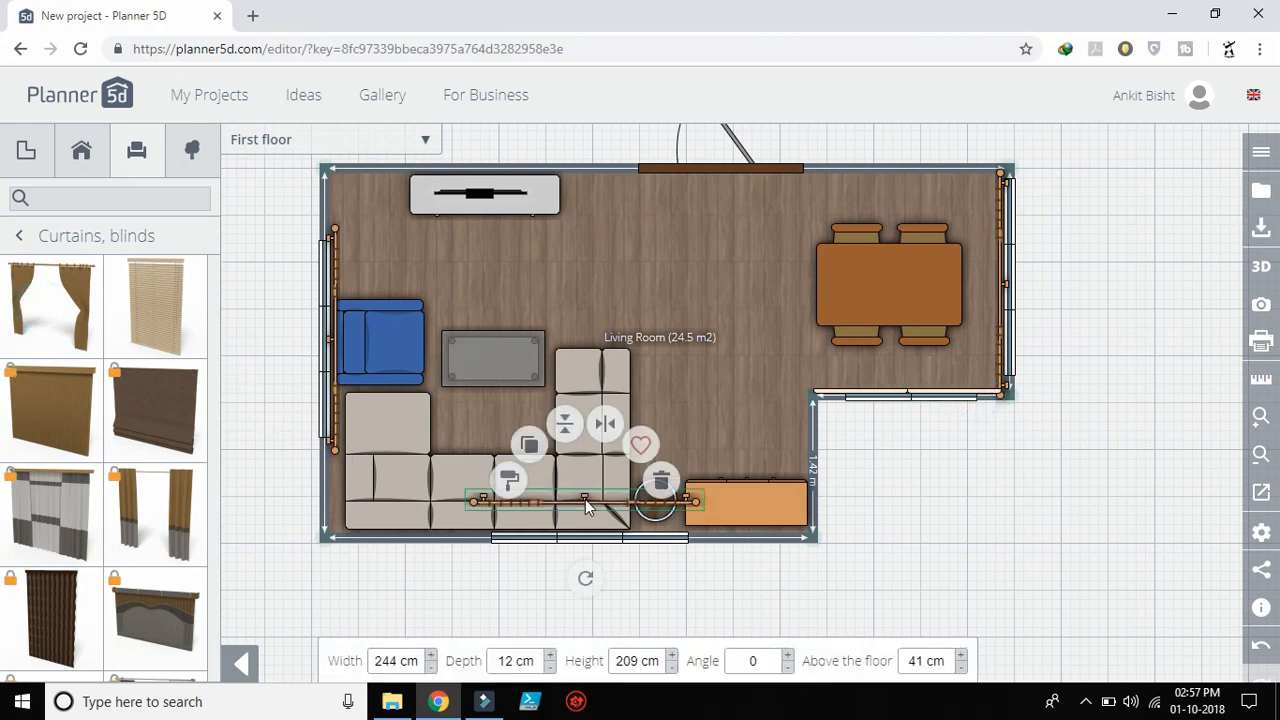
left_click_drag(587, 578, 600, 532)
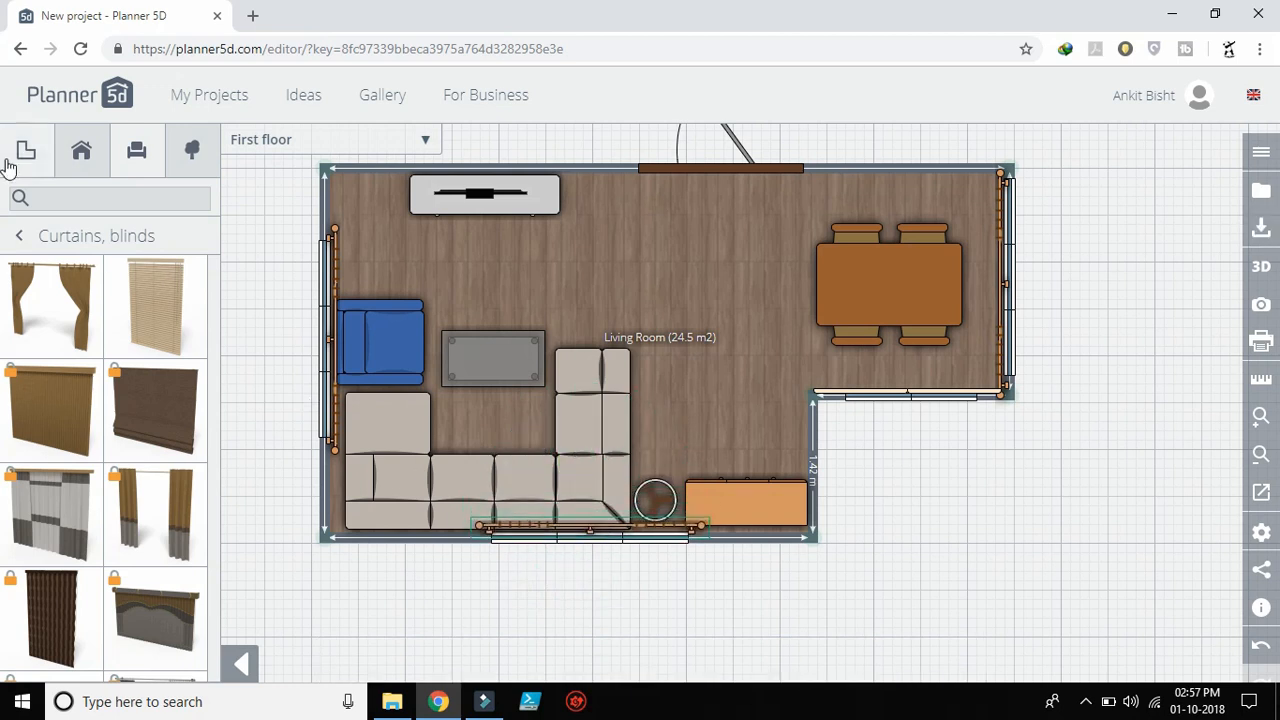
left_click(27, 238)
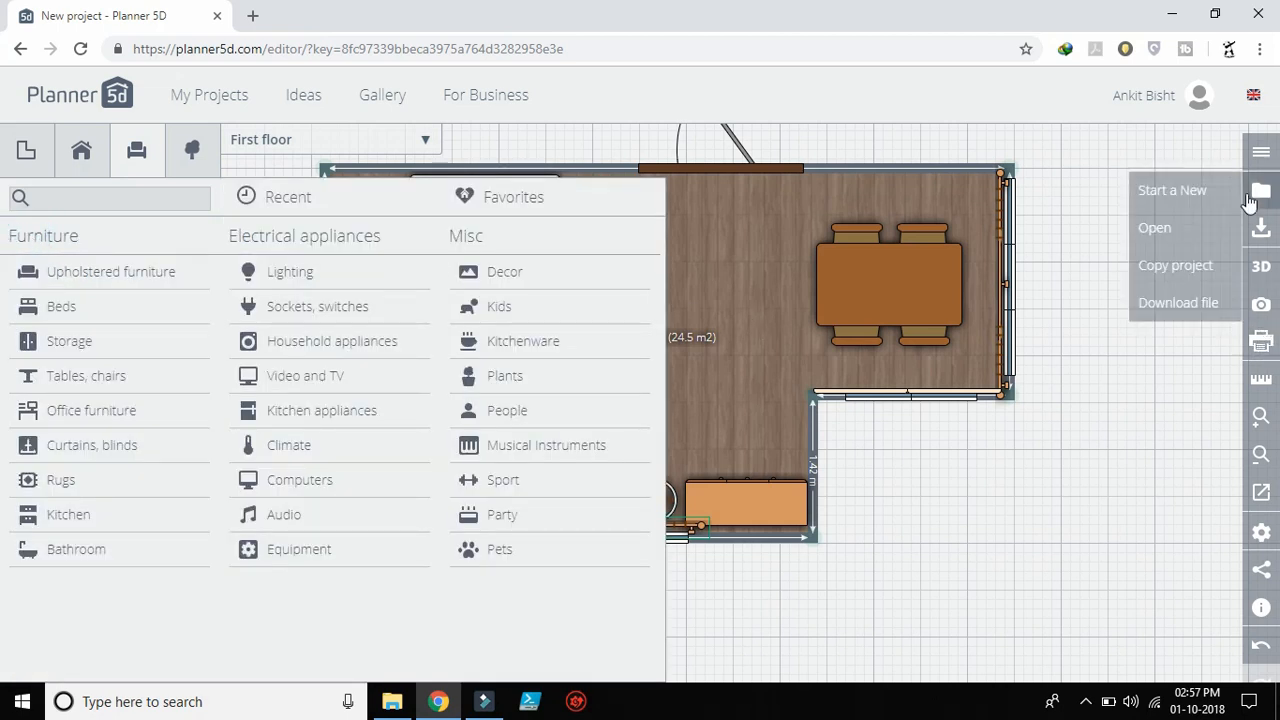
- Switch to the 3D view and examine the furnished living room from outside and inside
left_click(1268, 278)
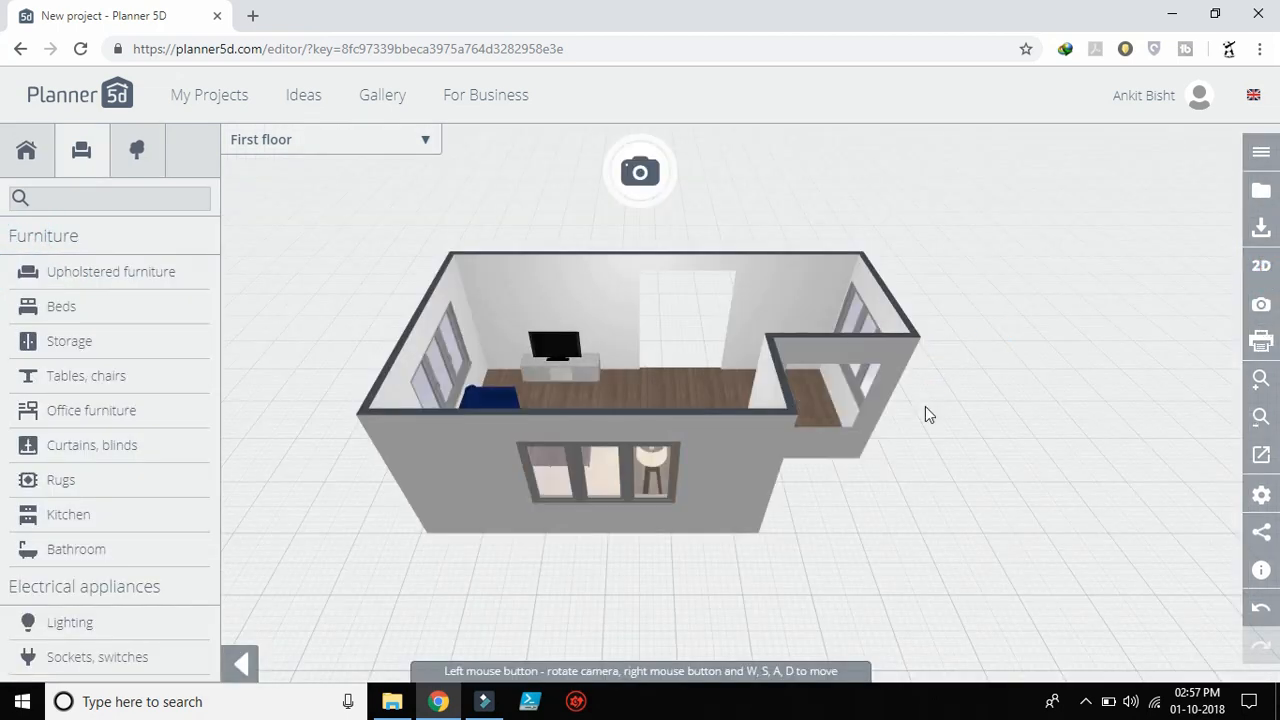
left_click_drag(941, 432, 689, 524)
scroll(689, 524, "up", 5)
scroll(689, 524, "down", 3)
scroll(689, 524, "up", 3)
scroll(689, 523, "down", 3)
scroll(689, 523, "up", 2)
left_click_drag(689, 522, 617, 385)
left_click_drag(617, 354, 609, 296)
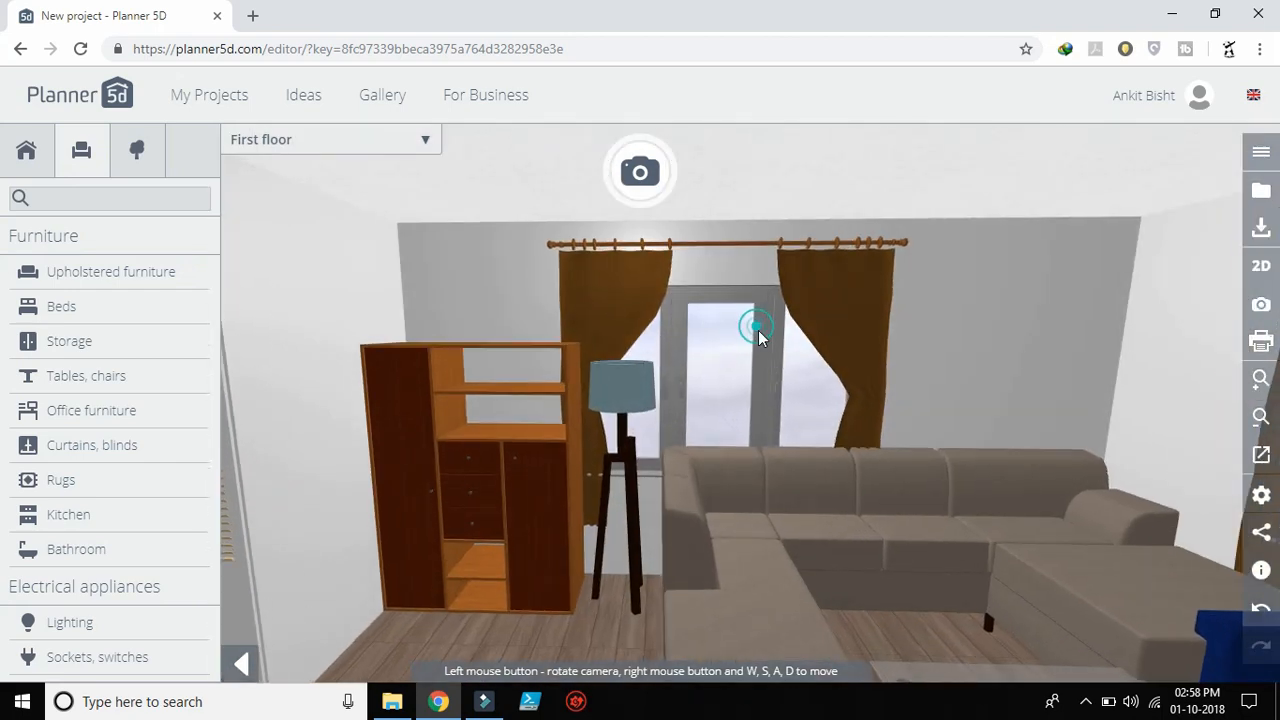
left_click_drag(803, 322, 563, 339)
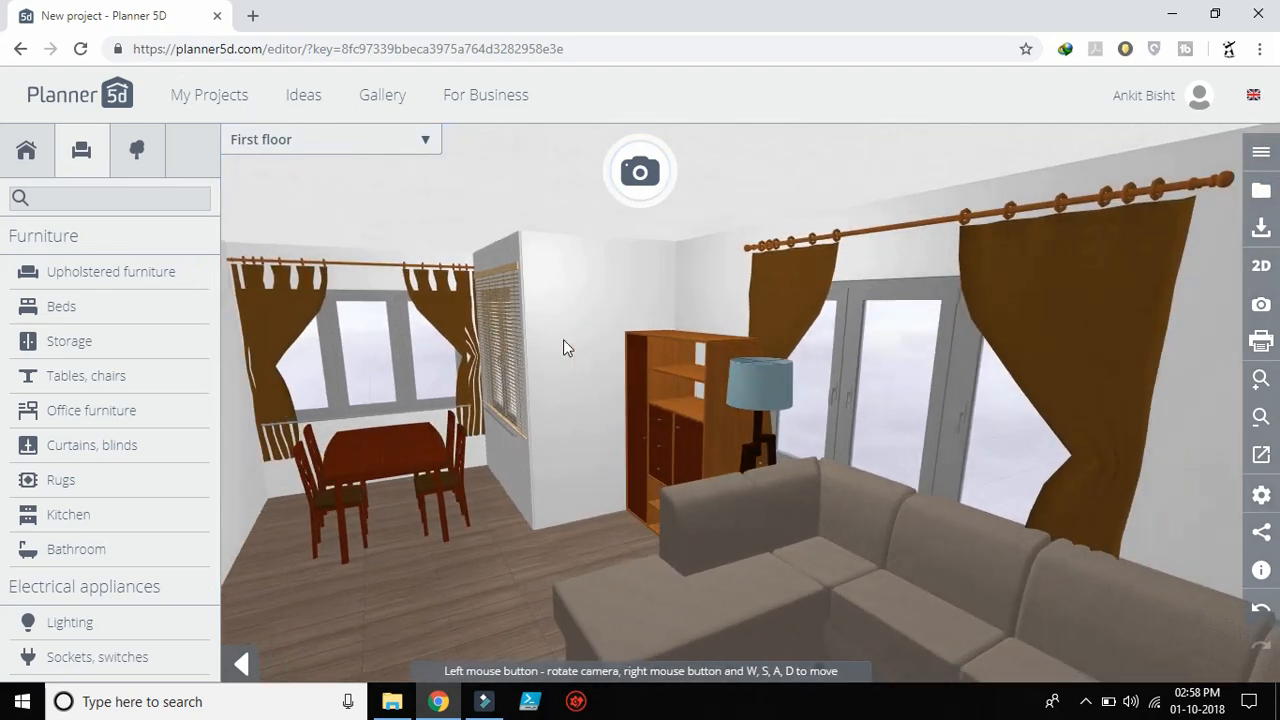
left_click_drag(680, 386, 551, 403)
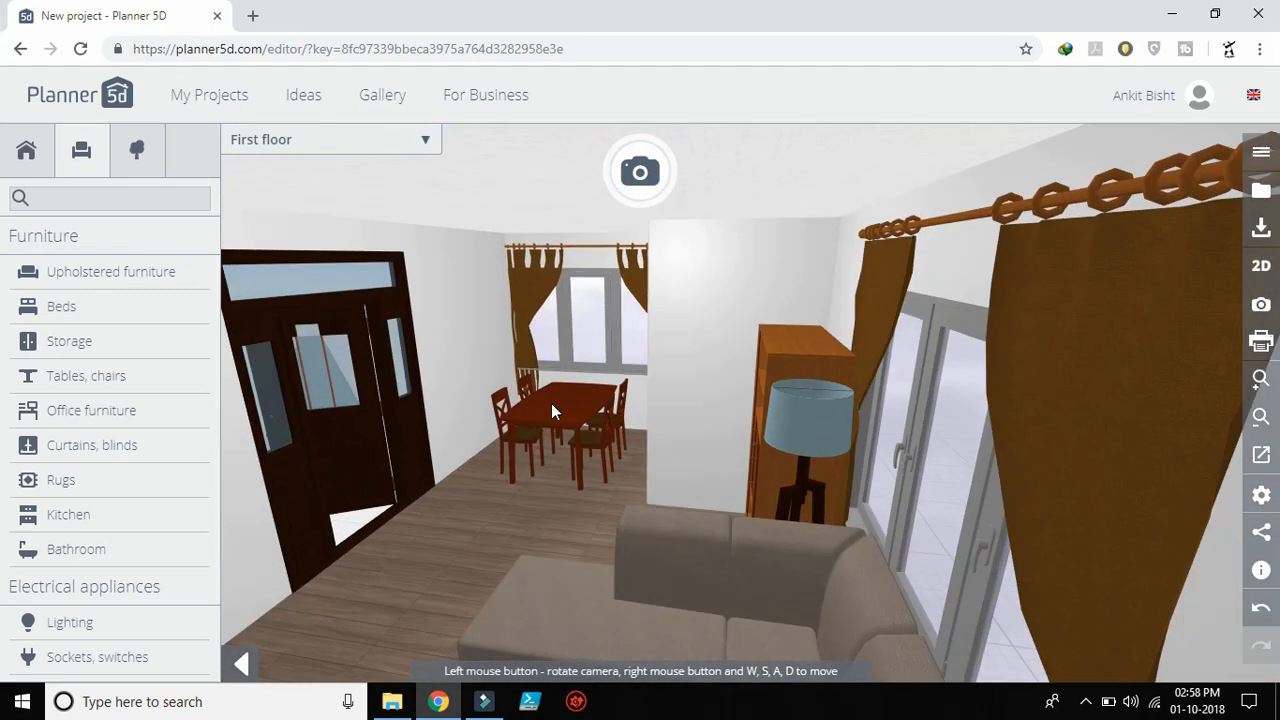
scroll(551, 403, "up", 2)
left_click_drag(481, 437, 264, 552)
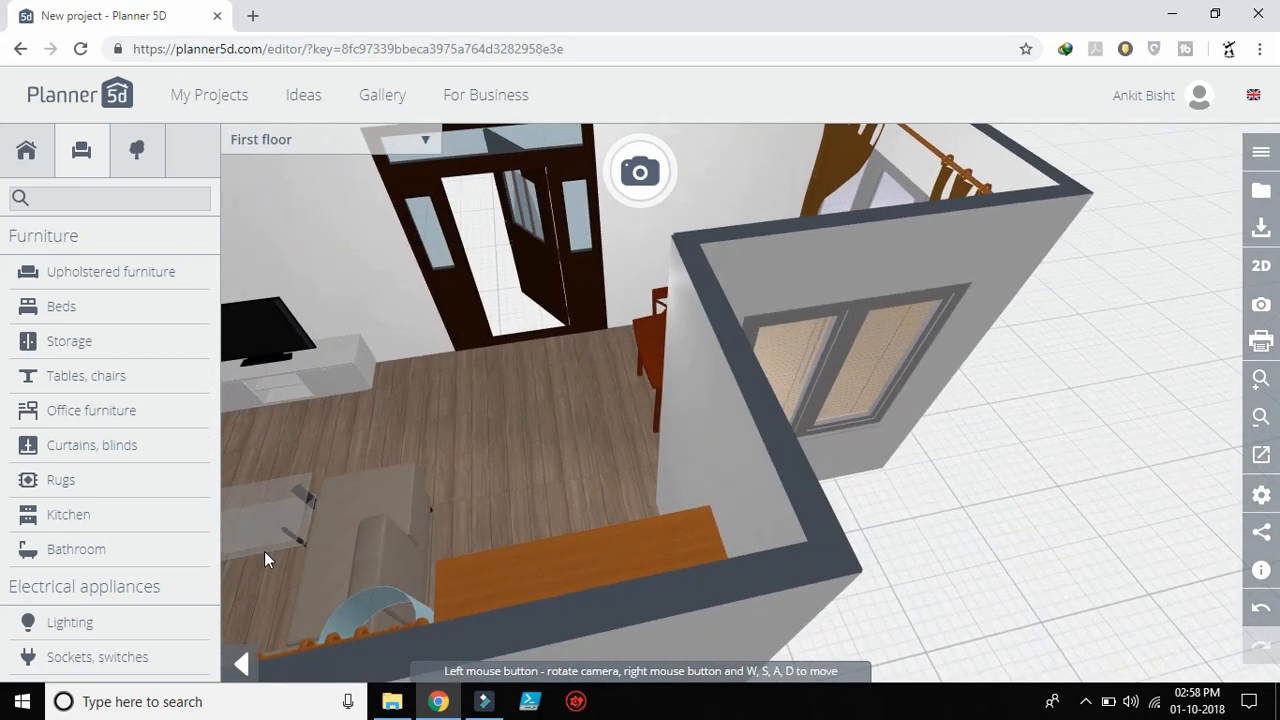
- Select the room and cover its interior walls with the green fabric texture
scroll(264, 553, "down", 2)
scroll(548, 460, "down", 2)
left_click_drag(543, 457, 598, 405)
left_click(605, 410)
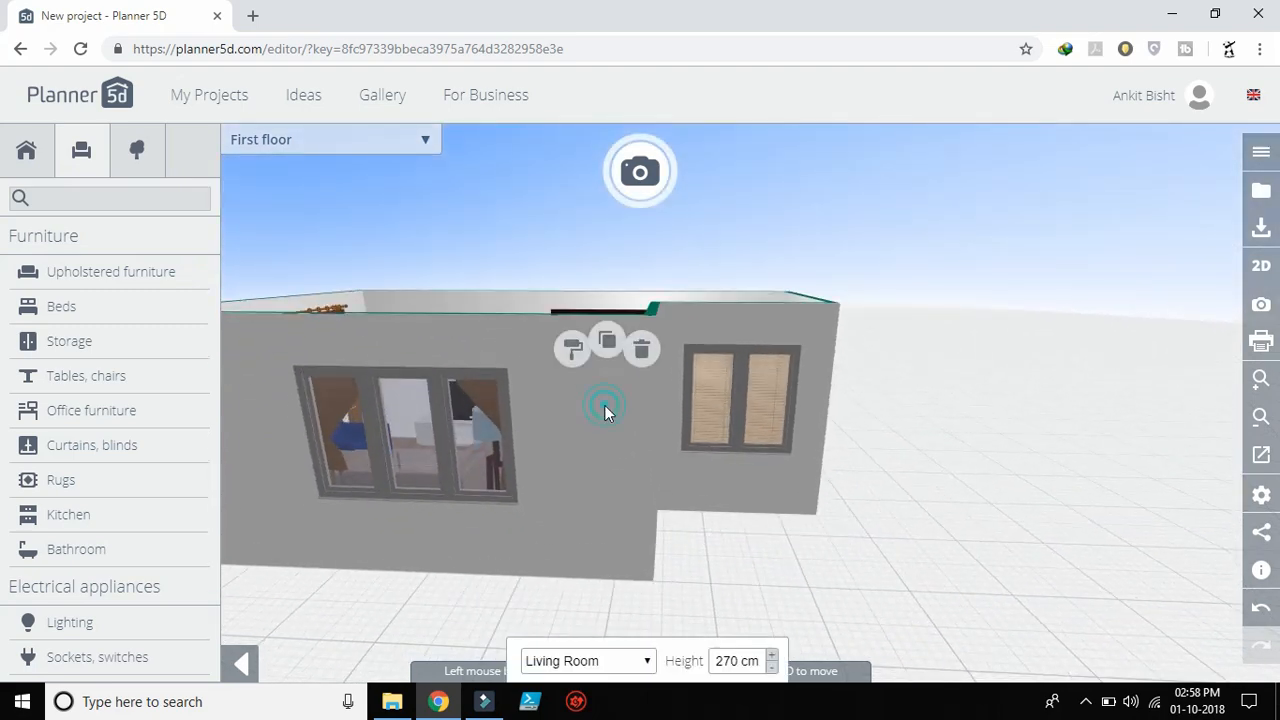
left_click(563, 338)
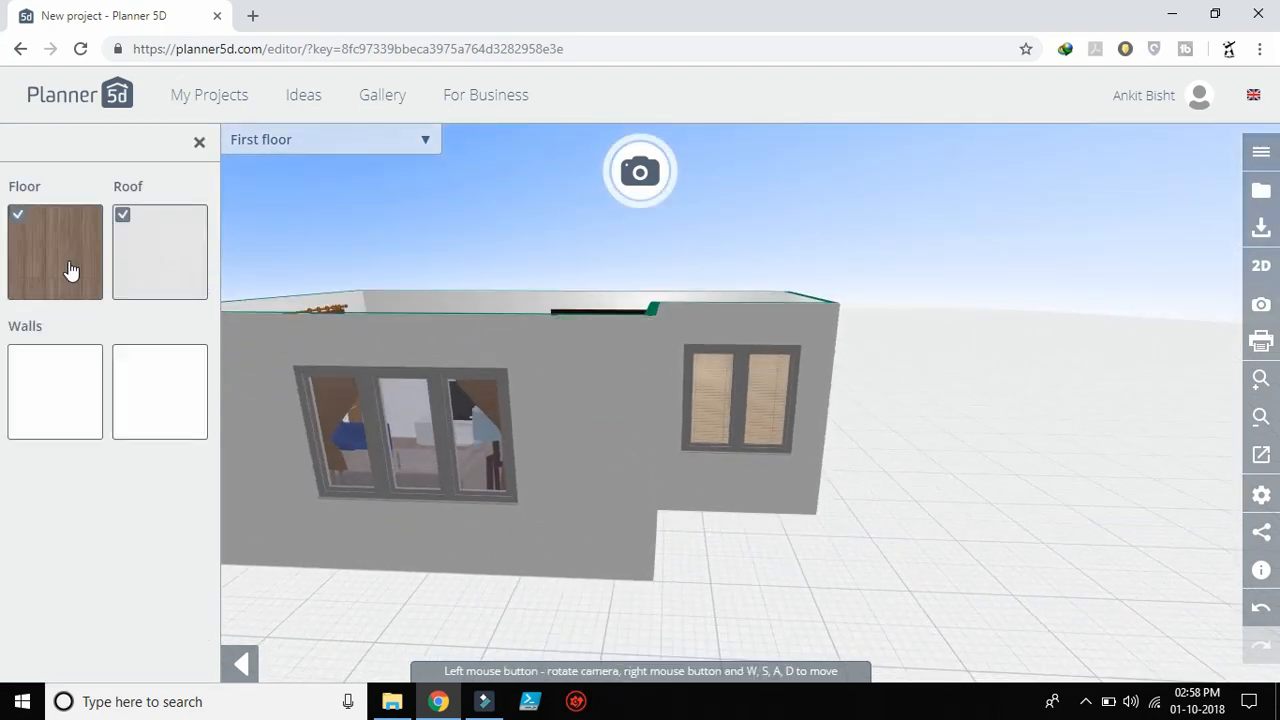
left_click(50, 379)
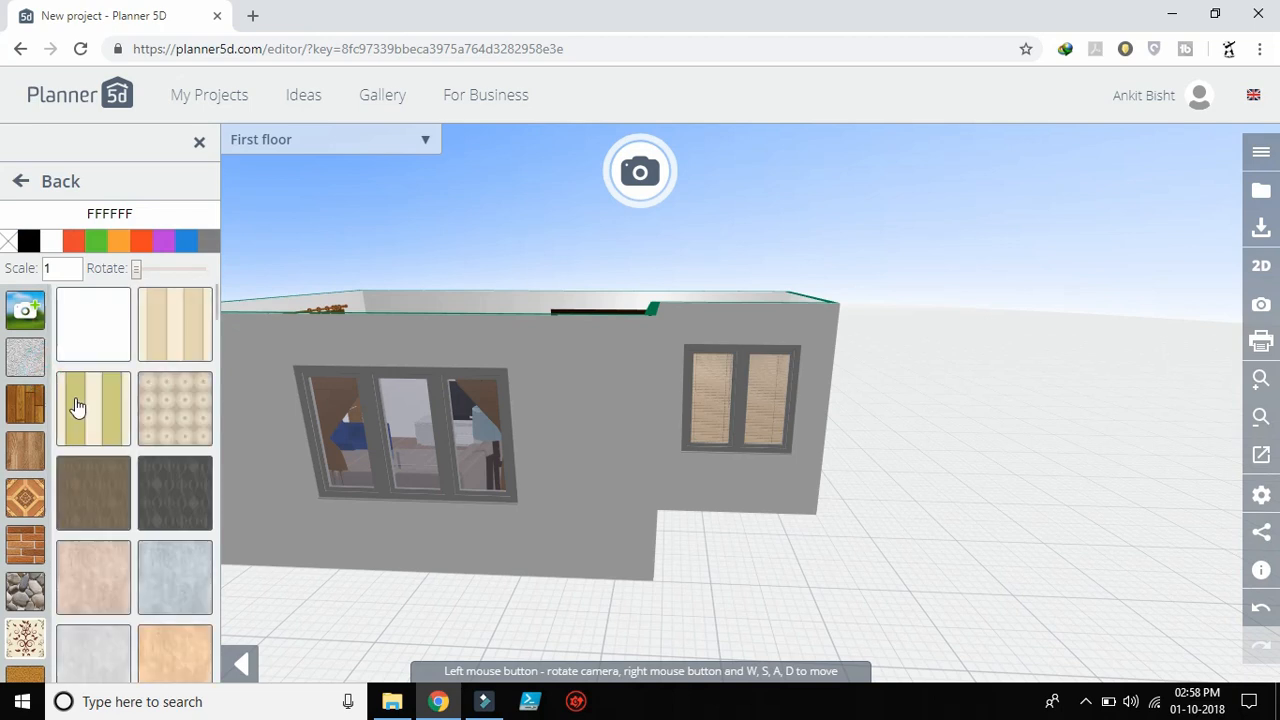
scroll(15, 529, "down", 3)
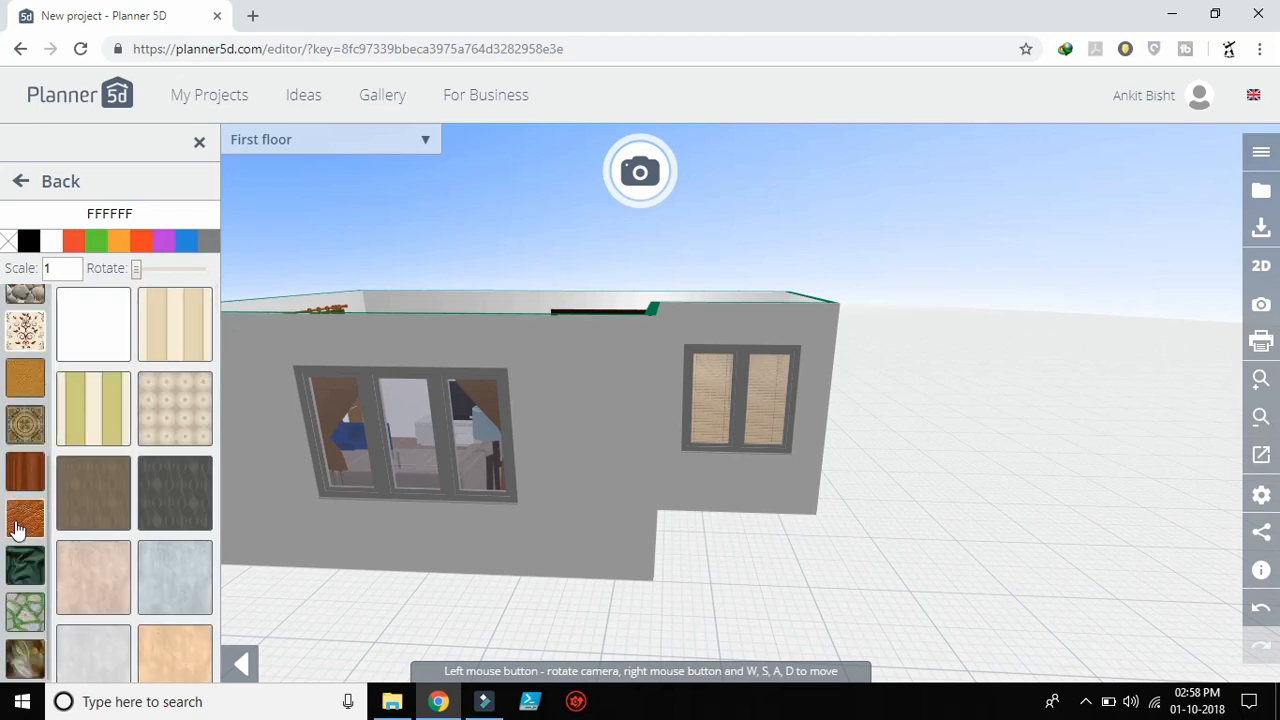
left_click(27, 570)
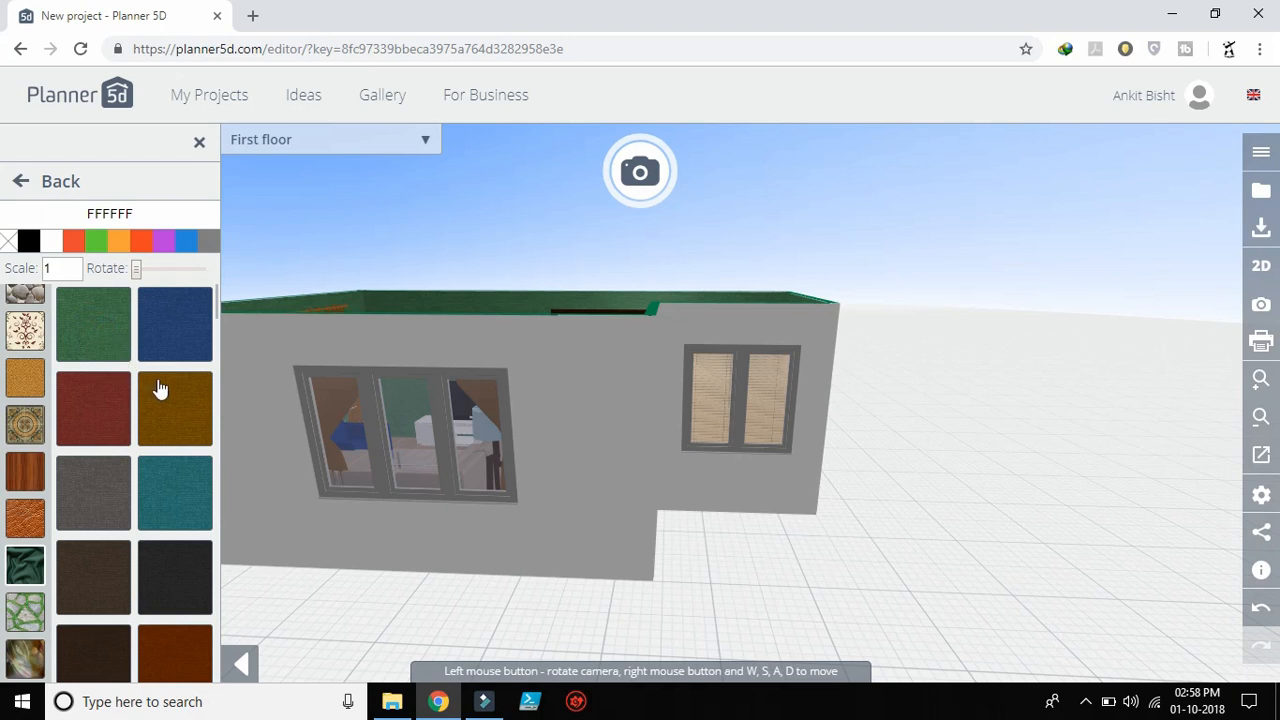
- Select the room in 3D again and open the texture choices for its exterior walls
left_click(1262, 267)
left_click_drag(924, 372, 834, 389)
left_click(1262, 265)
left_click(581, 405)
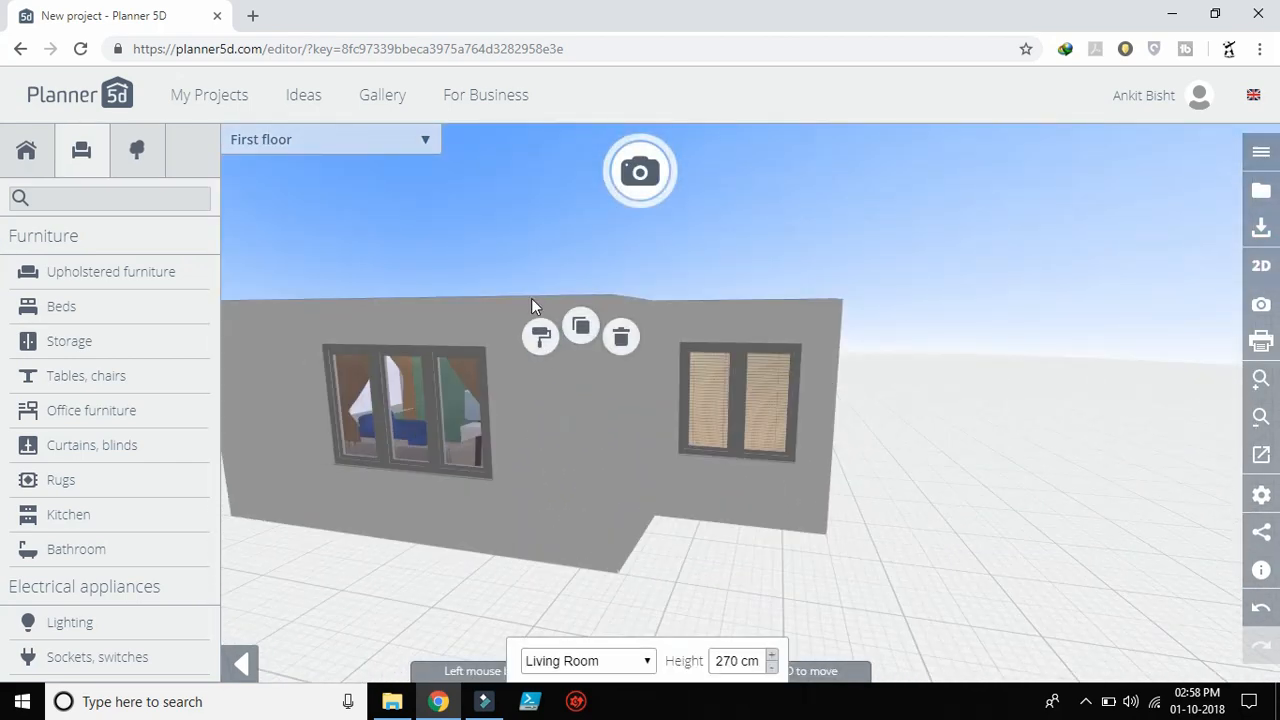
left_click(540, 333)
left_click(152, 383)
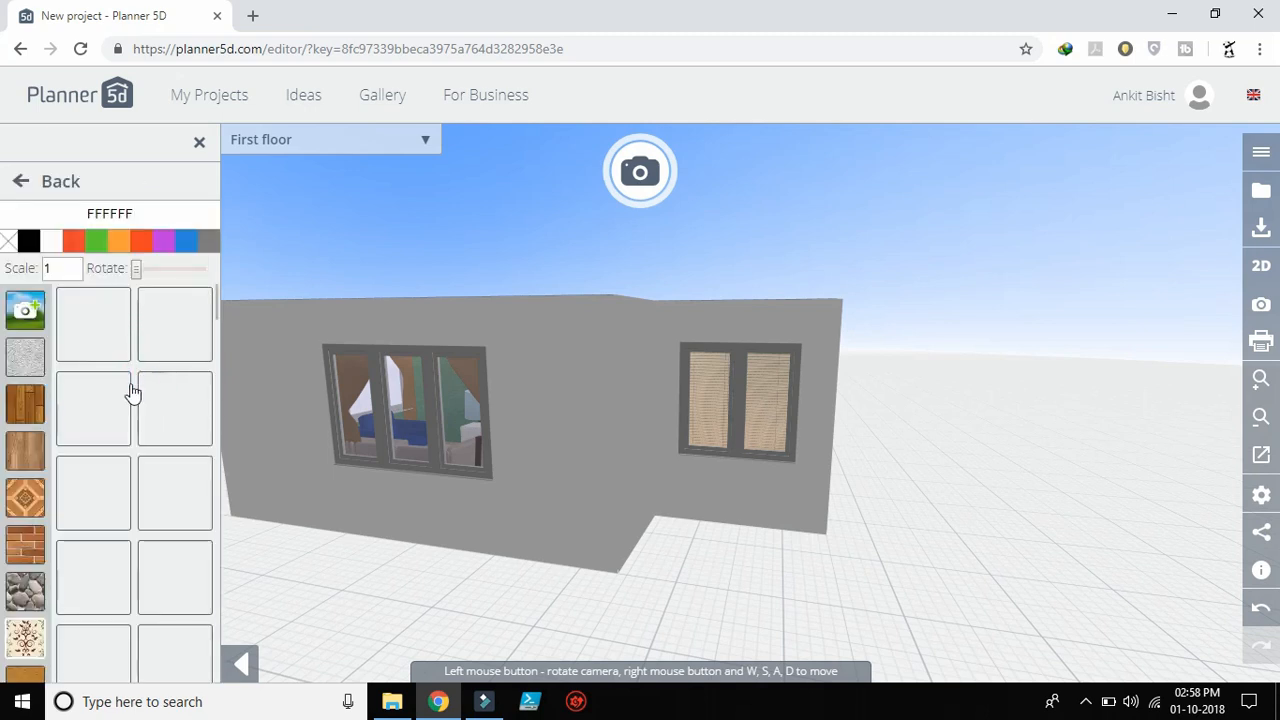
scroll(24, 473, "down", 5)
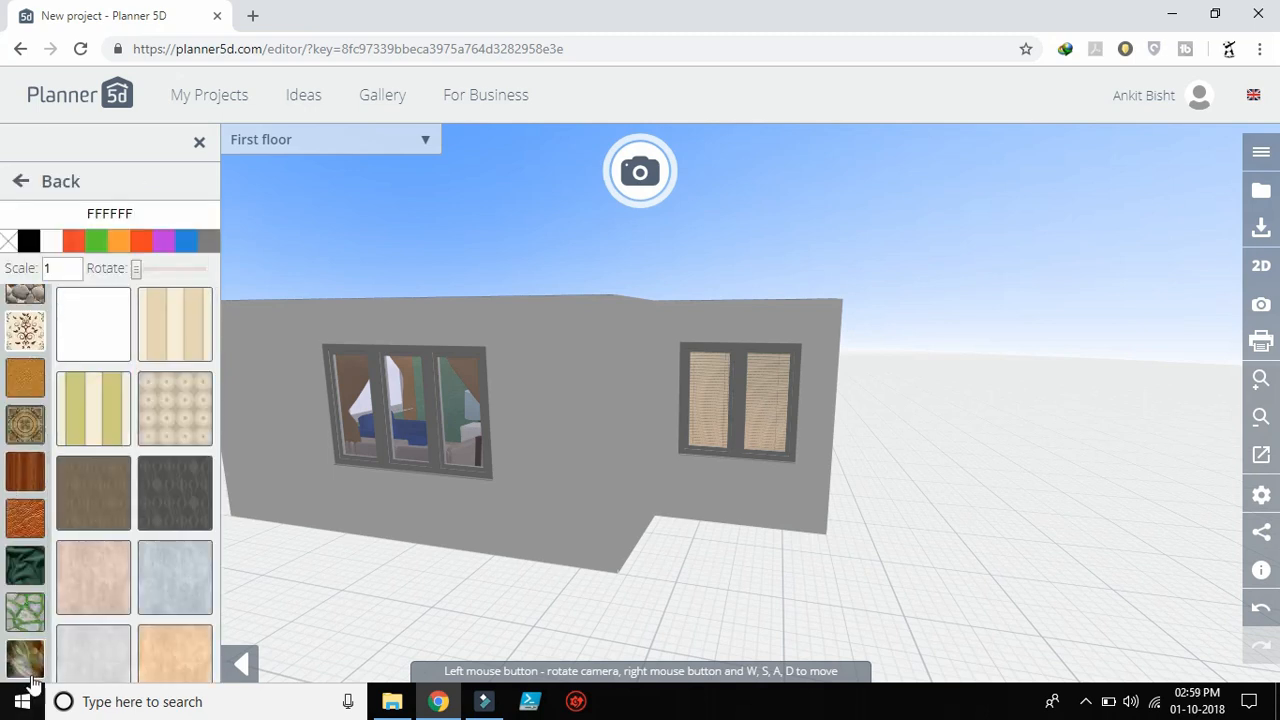
- Try the purple abstract and yellow flower image textures on the exterior walls
left_click(22, 658)
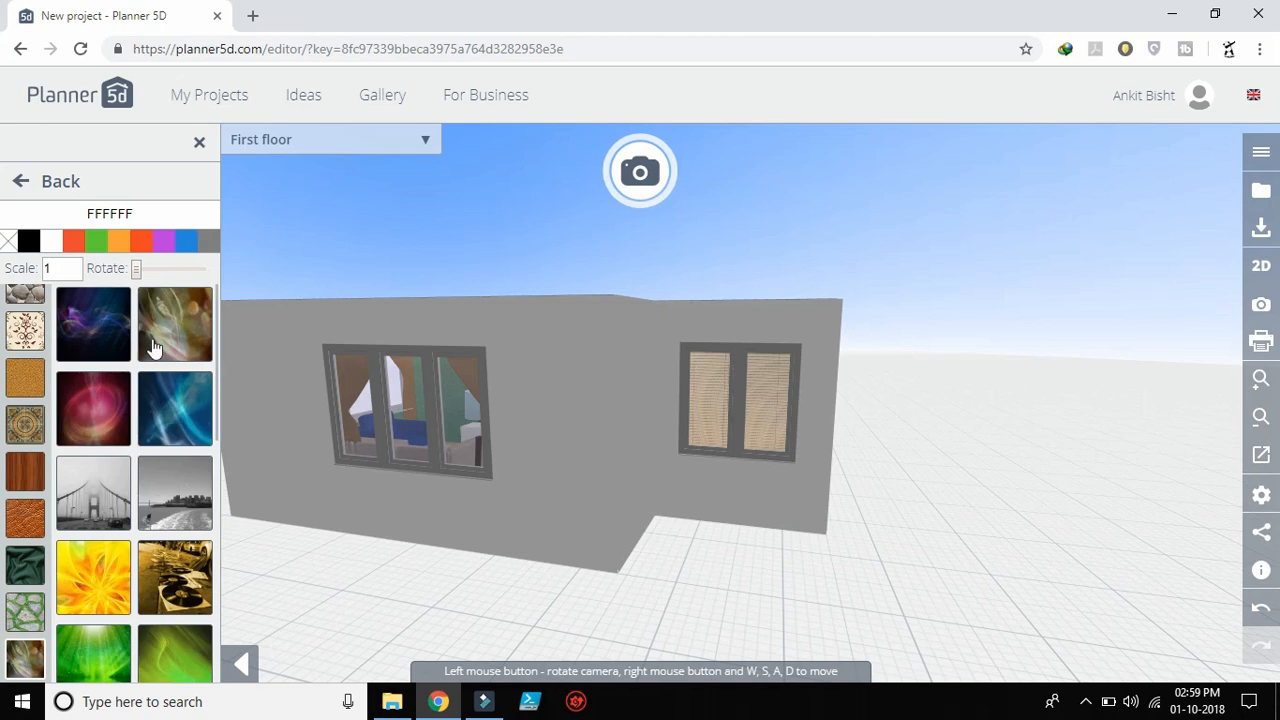
left_click(155, 343)
left_click(117, 333)
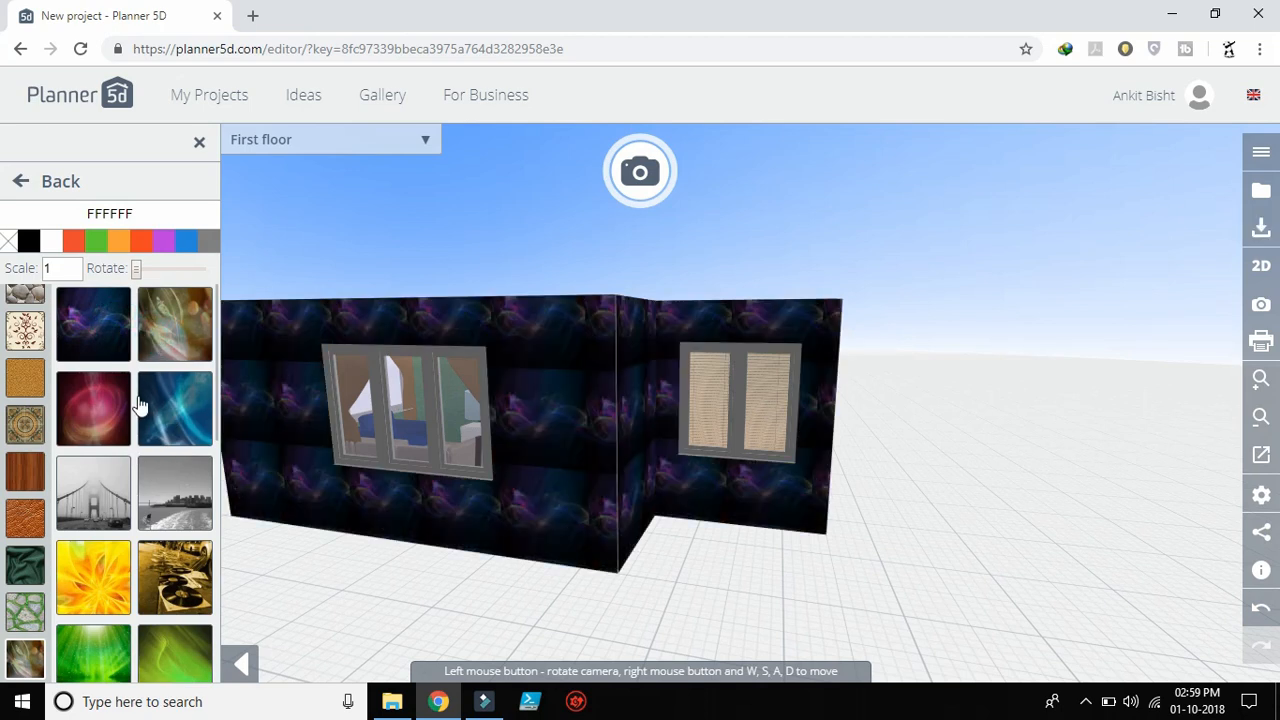
scroll(141, 404, "down", 1)
left_click(93, 539)
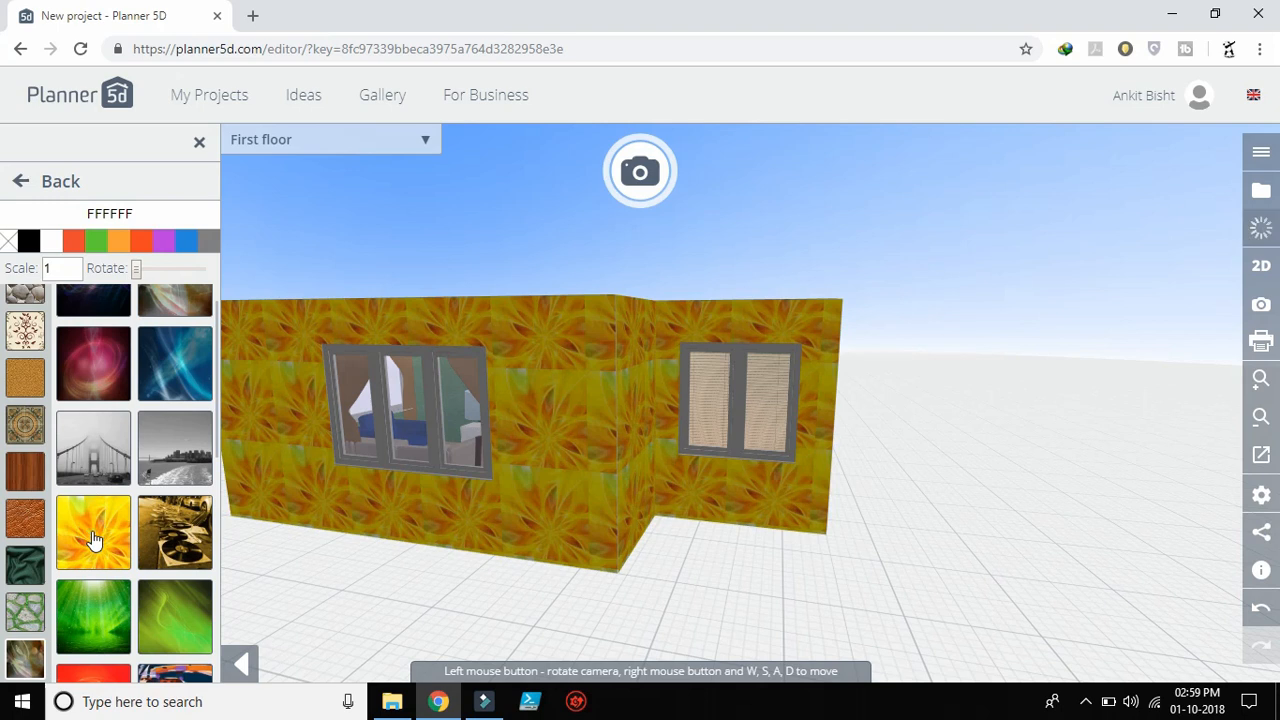
- Apply the bright red leather texture to the exterior walls and close the texture choices
left_click(25, 526)
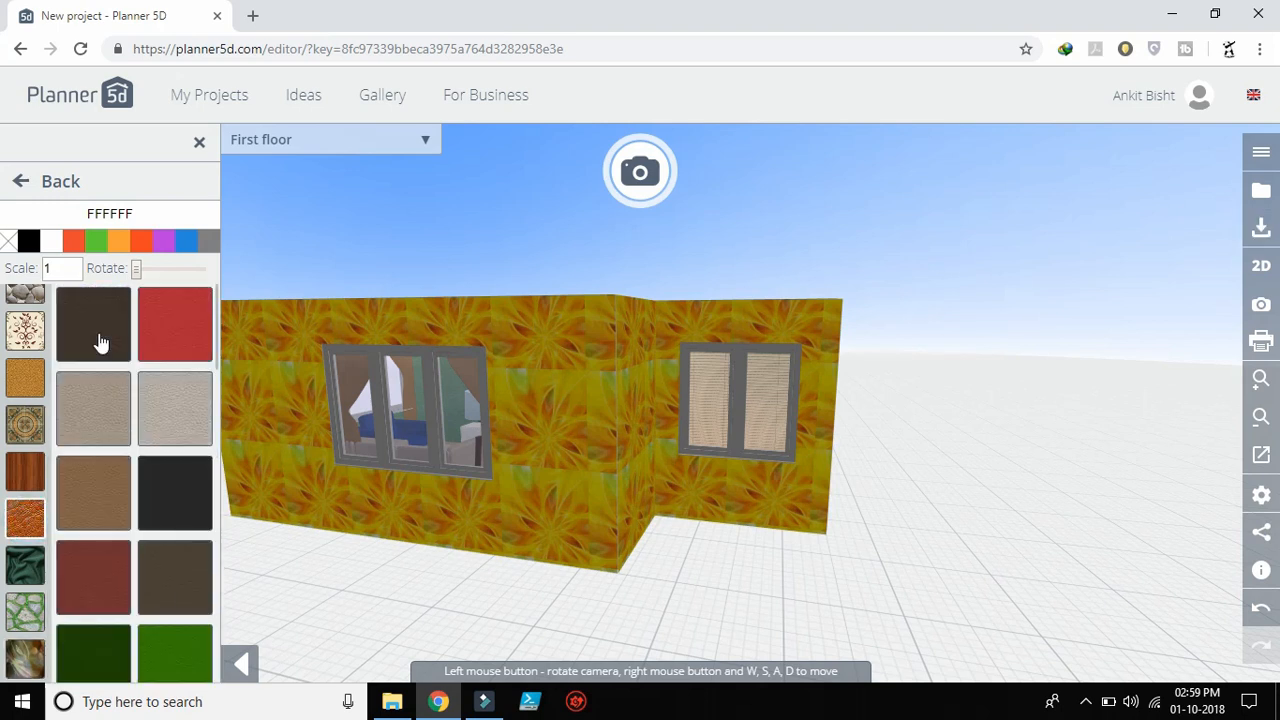
left_click(110, 400)
left_click(145, 341)
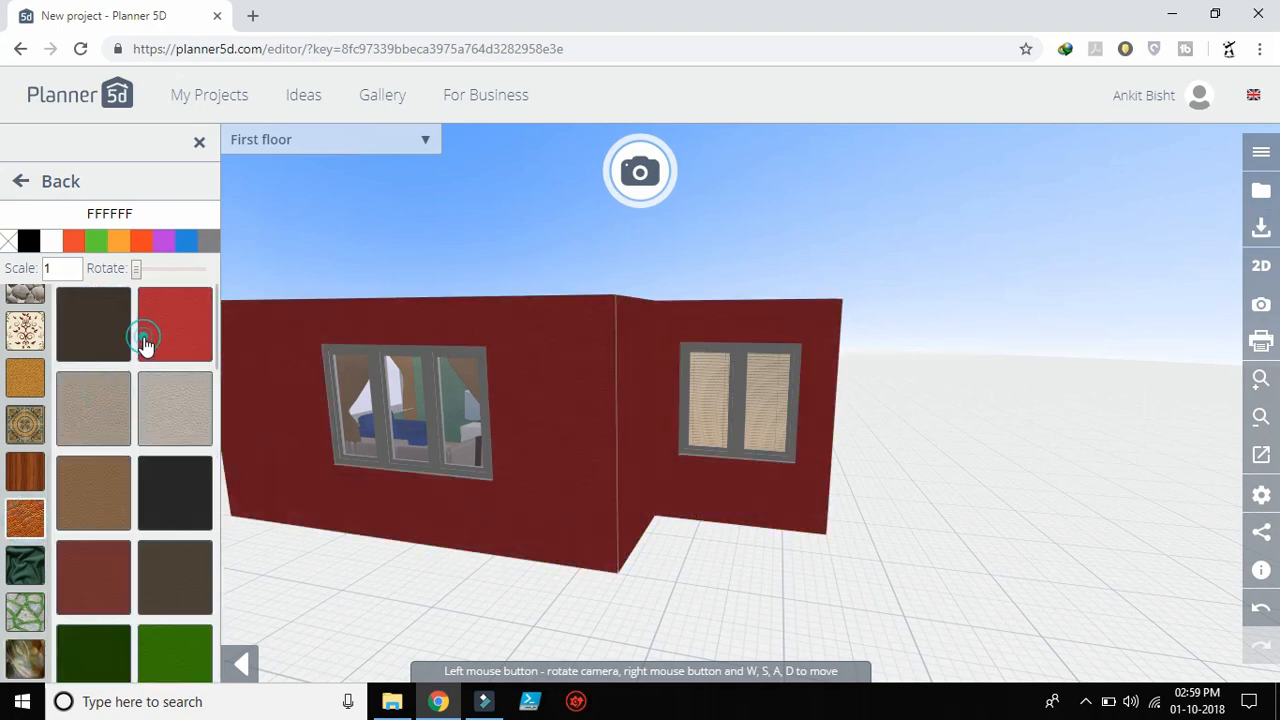
left_click(432, 592)
- Select the room in 3D and open the texture choices for its floor
mouse_move(357, 606)
left_mouse_down()
mouse_move(663, 500)
mouse_move(569, 558)
mouse_move(727, 498)
mouse_move(574, 529)
mouse_move(678, 415)
mouse_move(631, 494)
mouse_move(585, 466)
mouse_move(735, 463)
left_mouse_up()
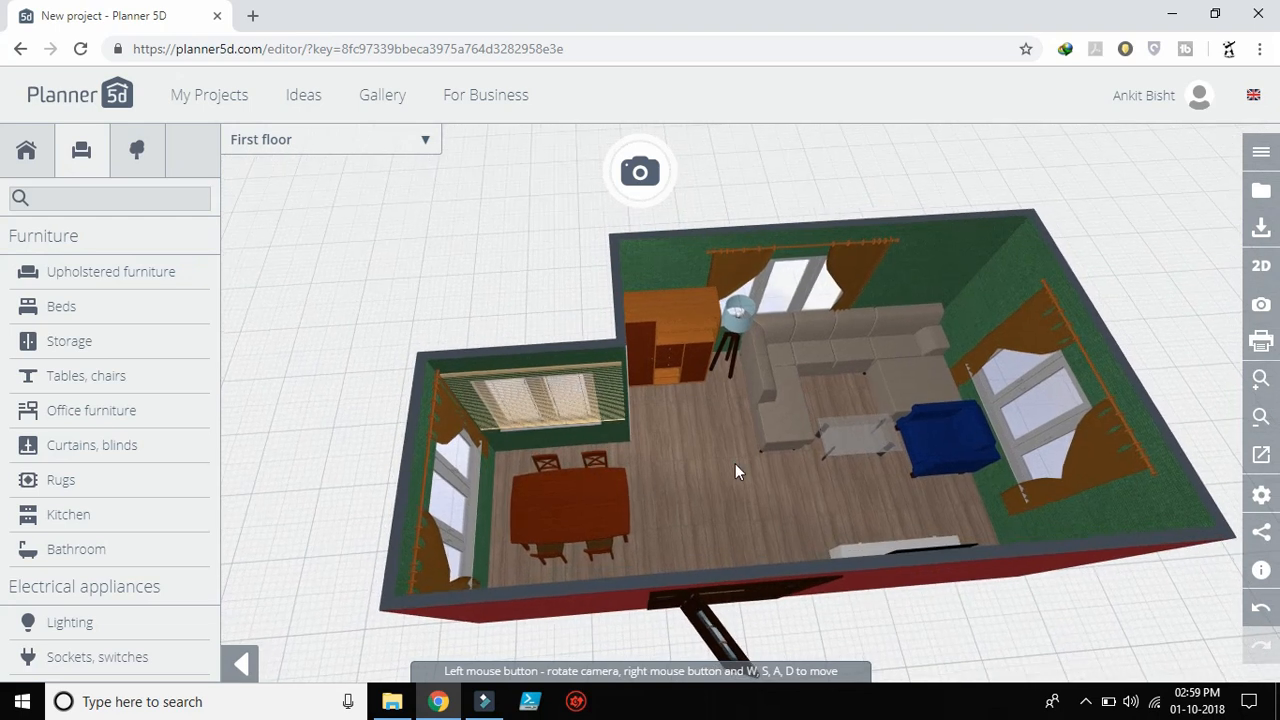
left_click(735, 463)
left_click(693, 391)
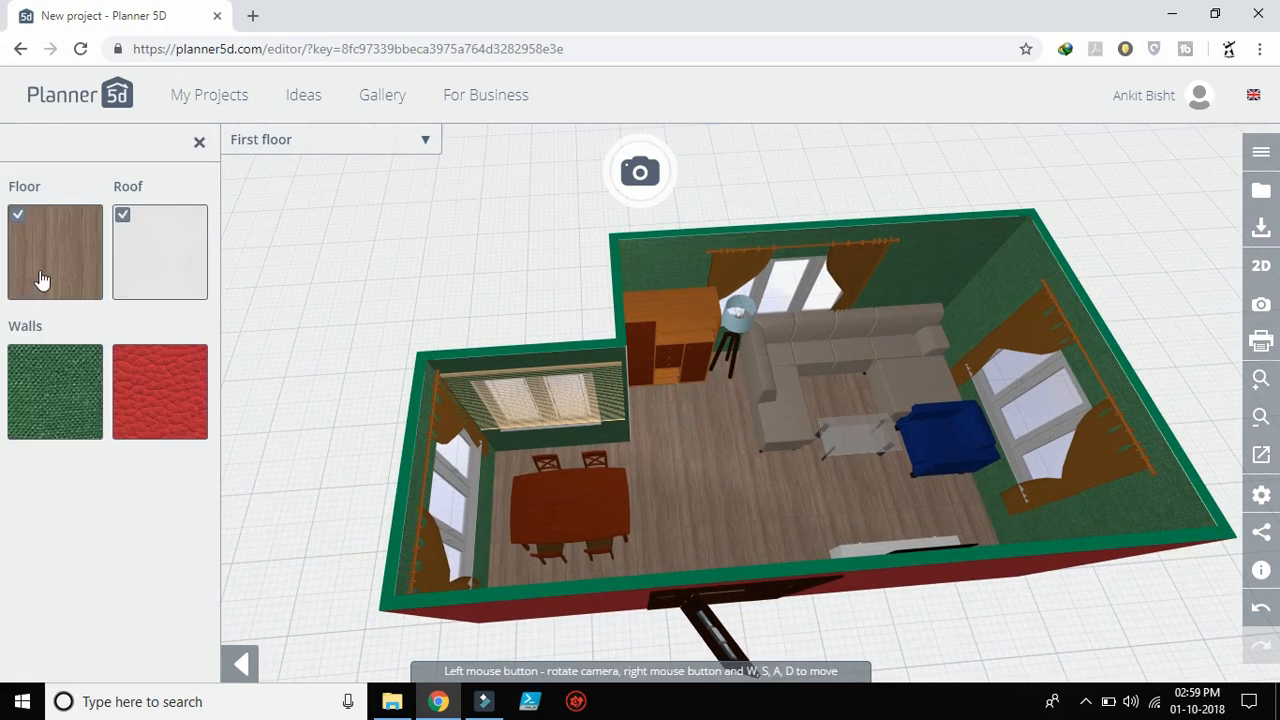
left_click(42, 279)
- Try the mottled multicoloured stone texture on the floor, and replace it with the green marble texture
scroll(37, 540, "down", 1)
scroll(98, 558, "down", 2)
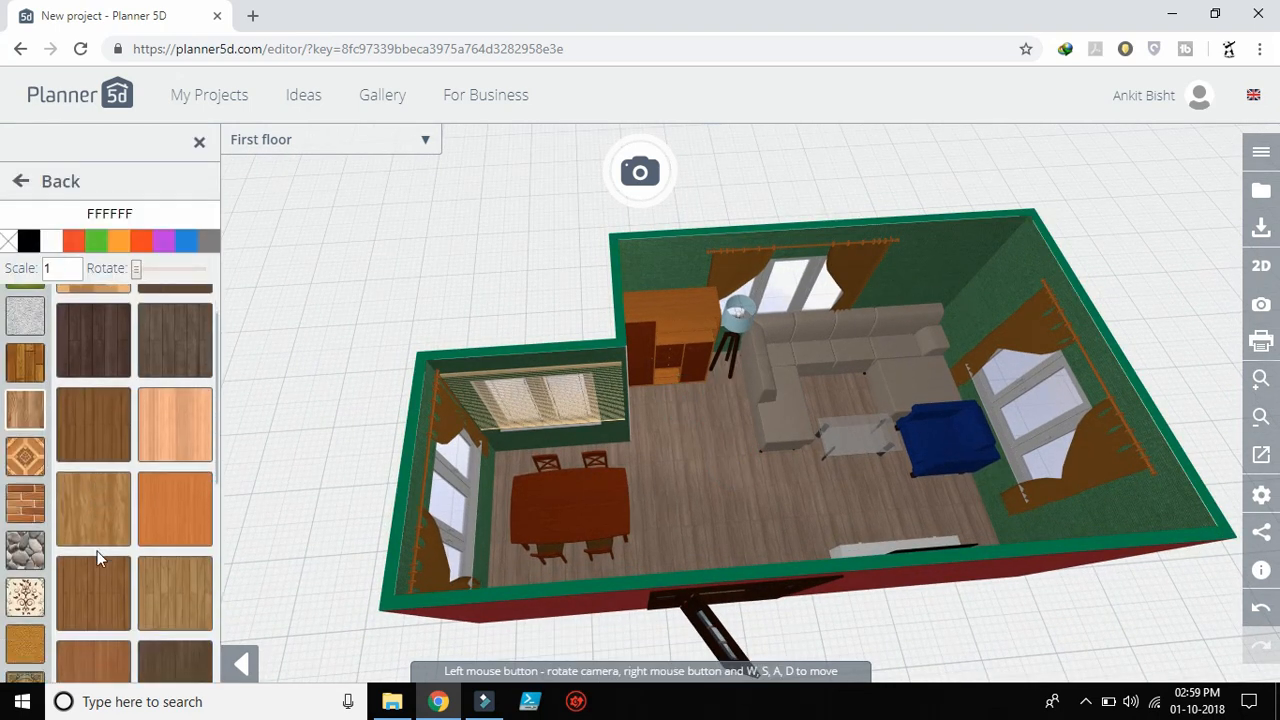
left_click(25, 563)
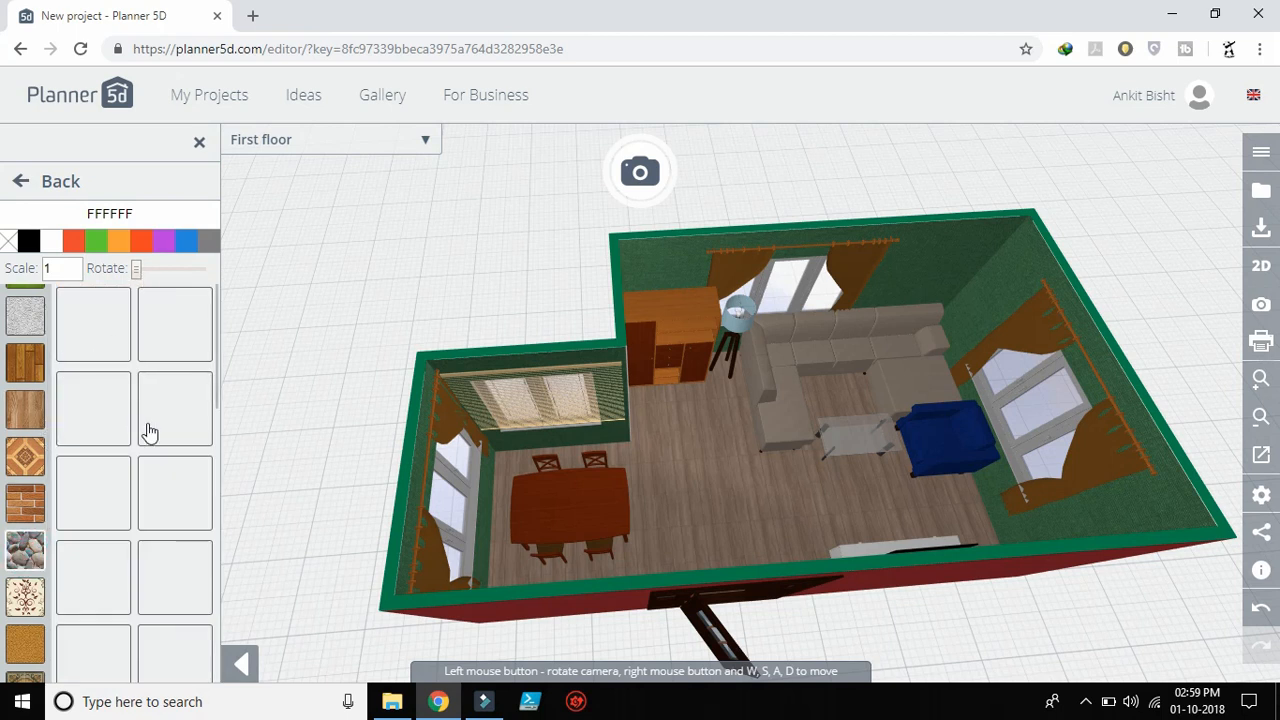
left_click(80, 522)
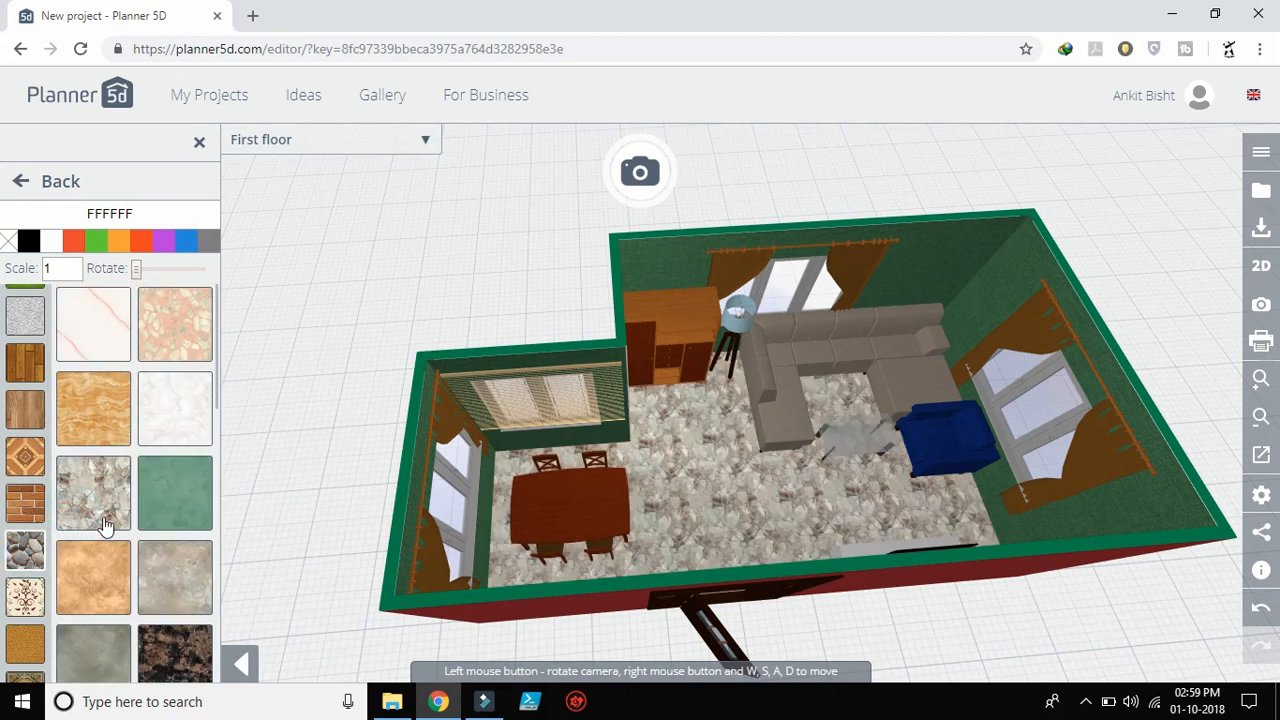
left_click(158, 521)
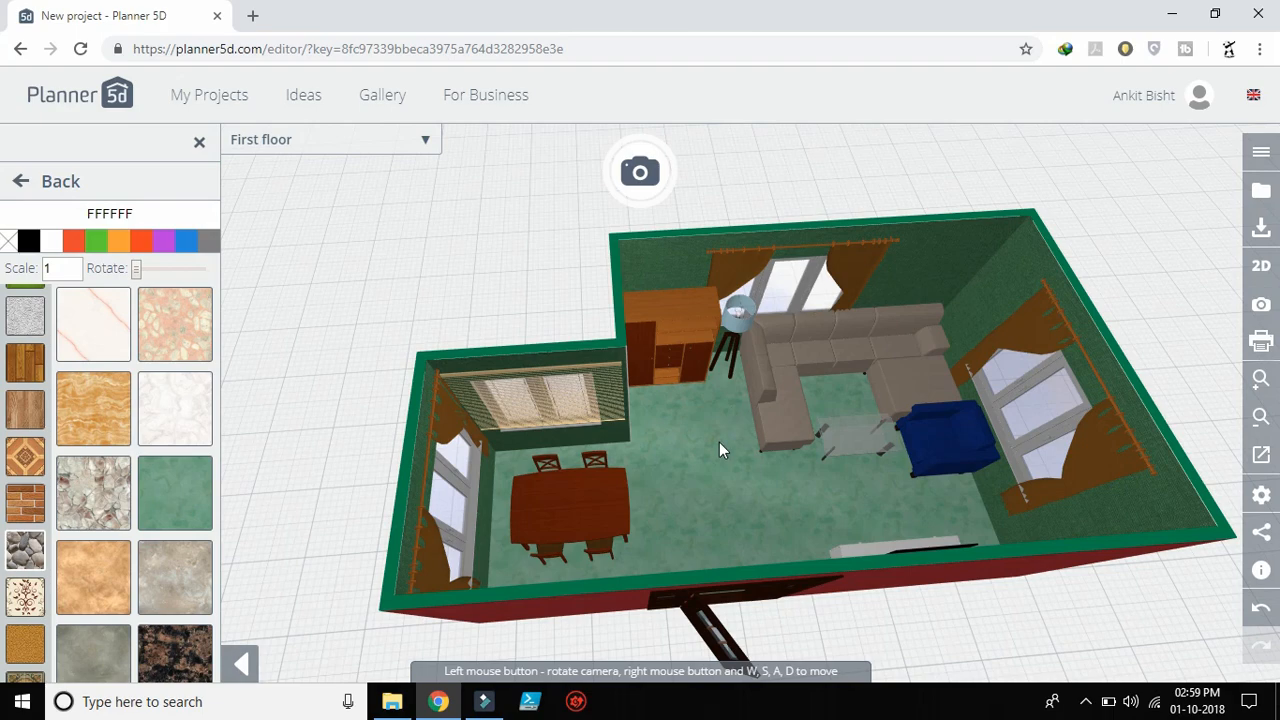
- Inspect the new floor together with the cabinet, floor lamp and corner sofa from inside the living room
scroll(749, 434, "up", 5)
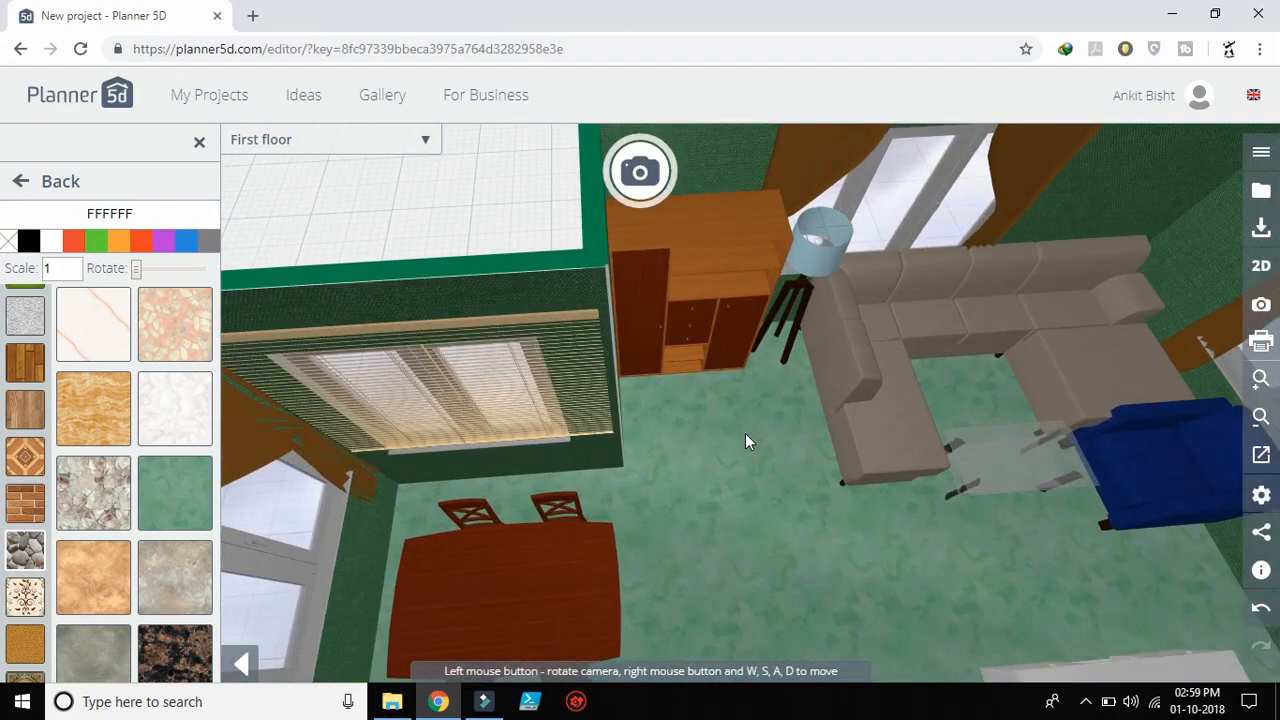
left_click_drag(768, 390, 751, 356)
scroll(750, 355, "up", 3)
left_click_drag(862, 388, 858, 356)
key("d")
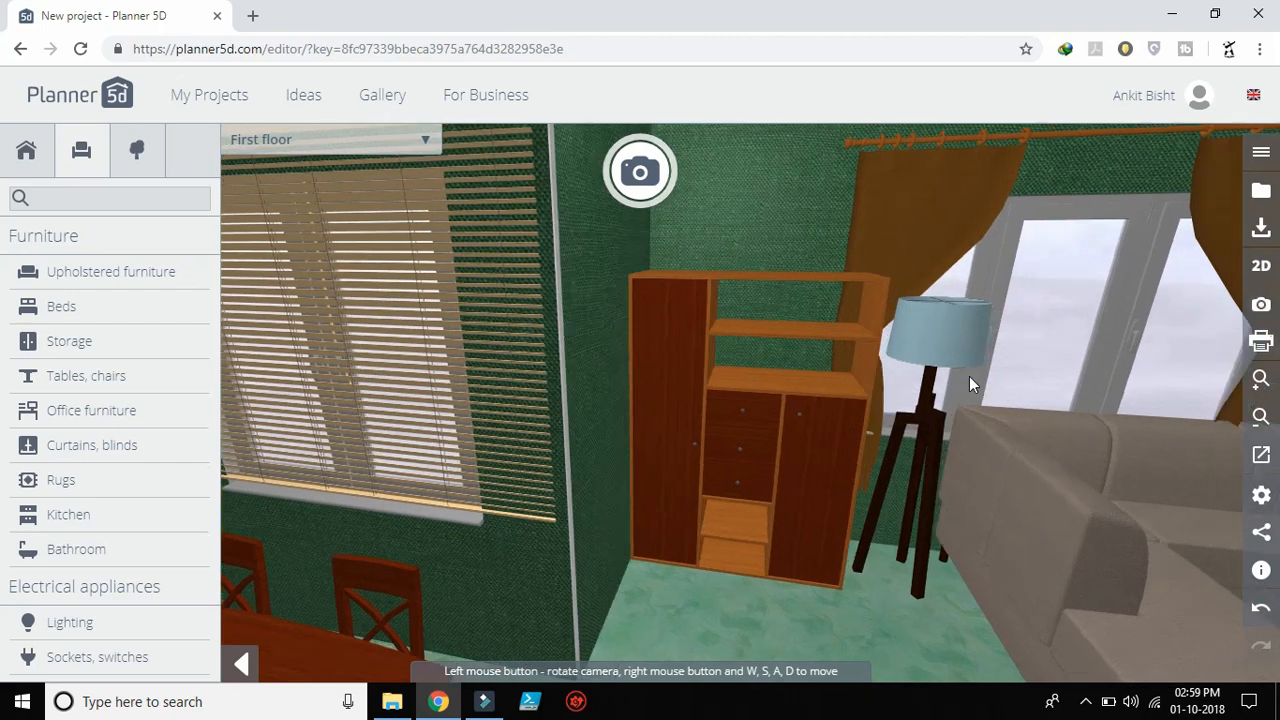
left_click_drag(969, 376, 779, 386)
scroll(967, 352, "down", 3)
scroll(963, 321, "up", 3)
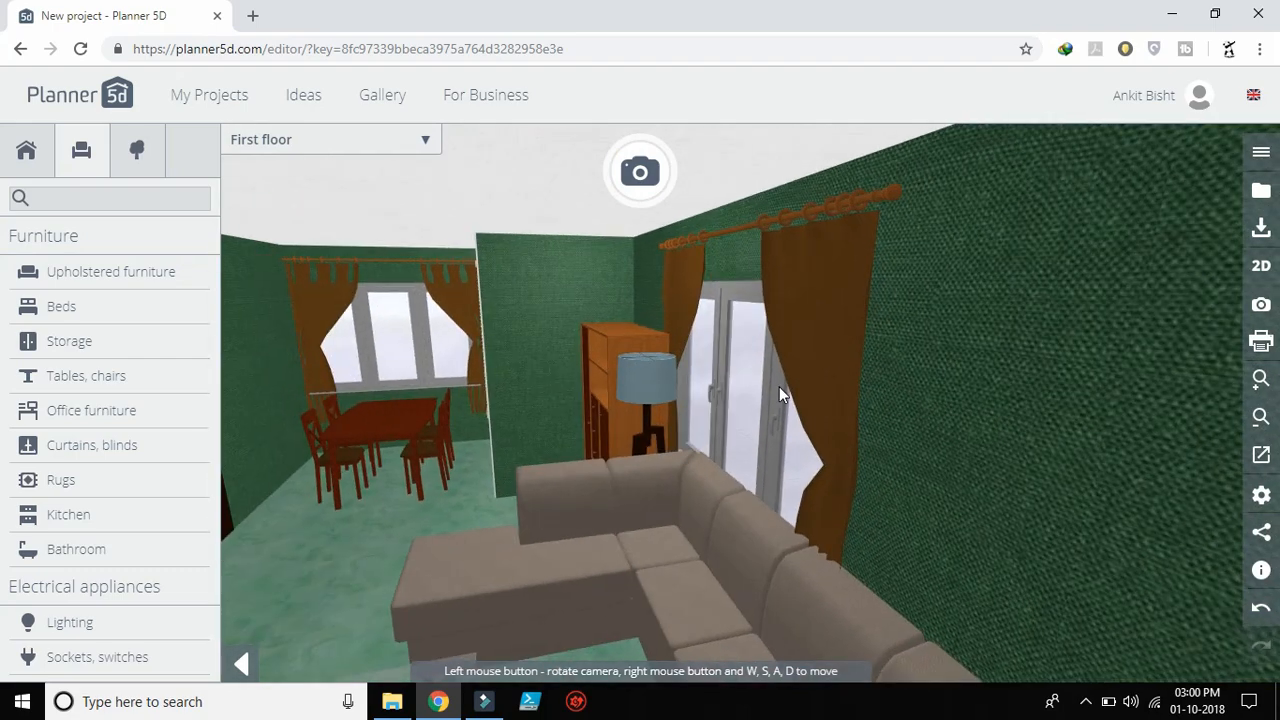
- Walk through the room in 3D to examine the curtained window, the entrance door and the dining area
key("w")
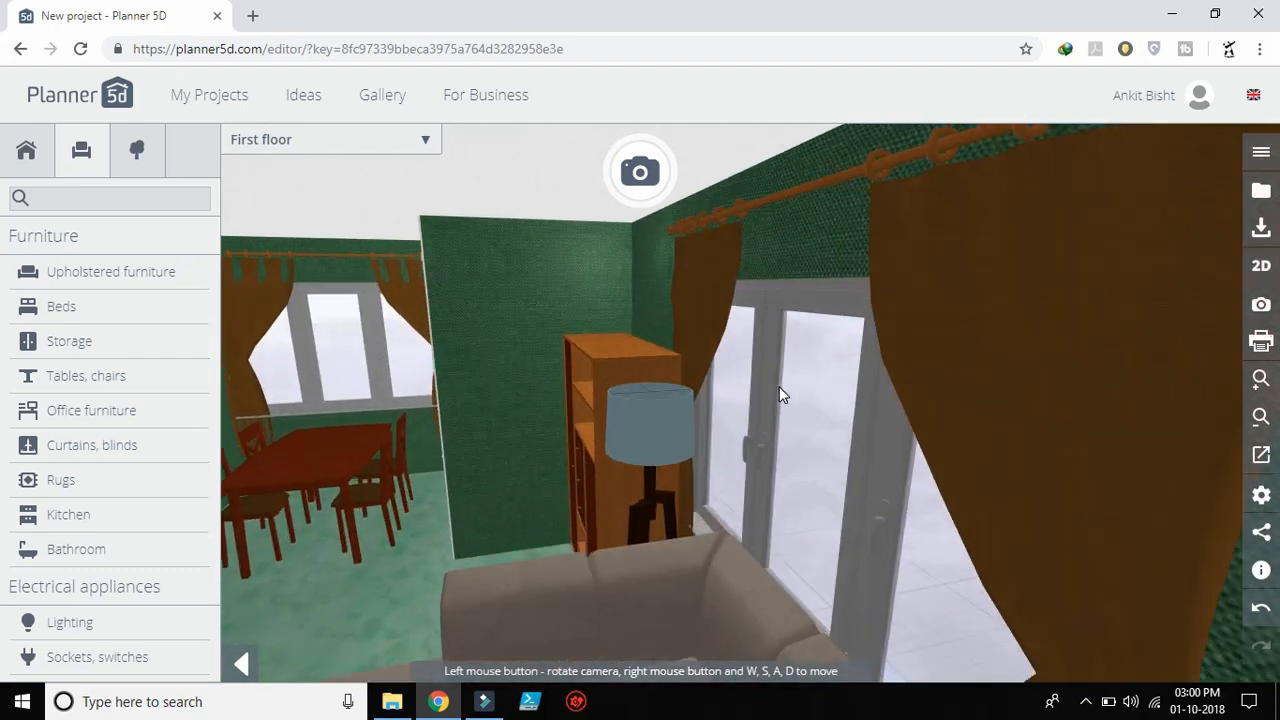
key("s")
left_click_drag(601, 428, 458, 443)
key("s")
key("w")
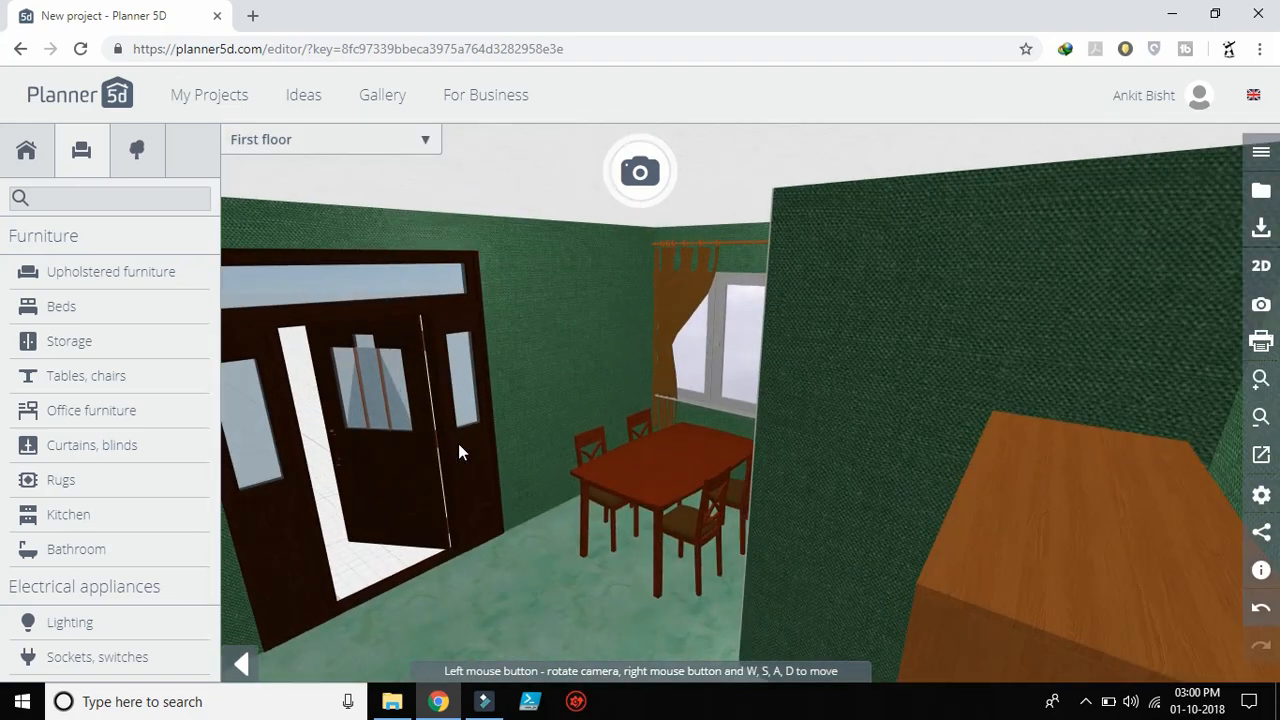
left_click_drag(387, 464, 335, 471)
key("s")
key("w")
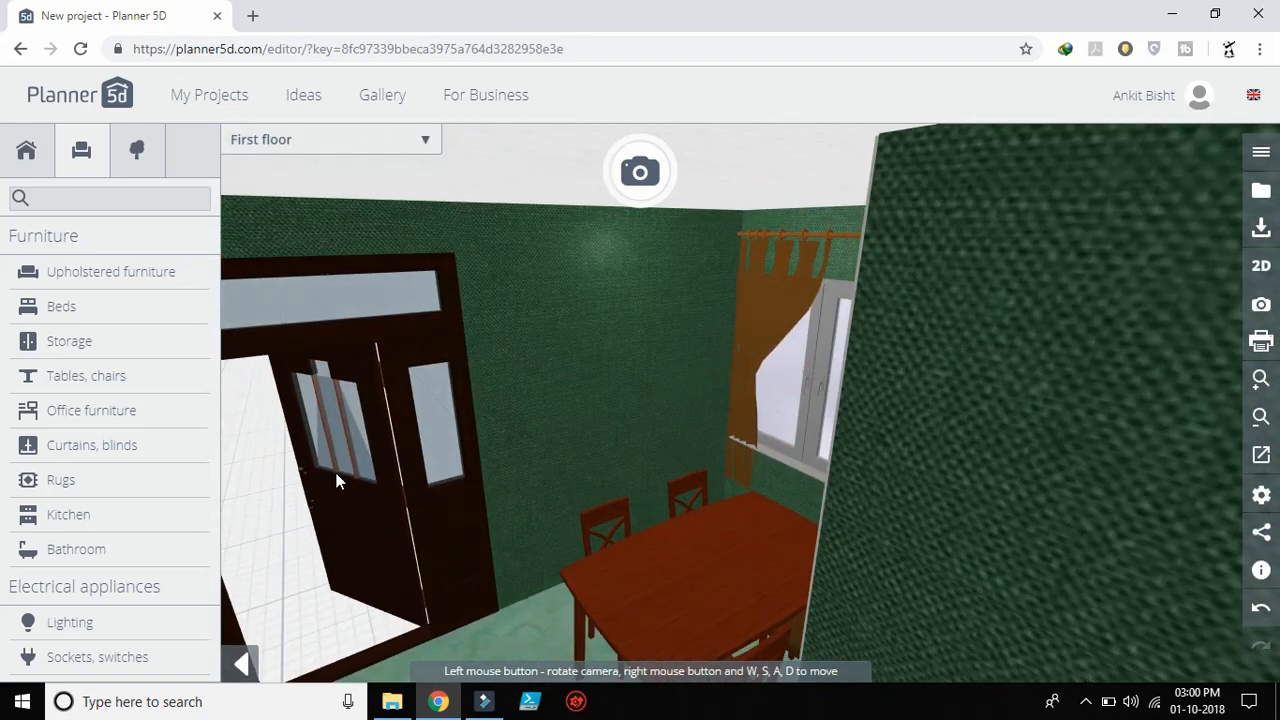
key("s")
left_click_drag(591, 450, 349, 527)
- View the whole room from above and outside, examining its red exterior and furnished interior from several sides
scroll(349, 531, "down", 5)
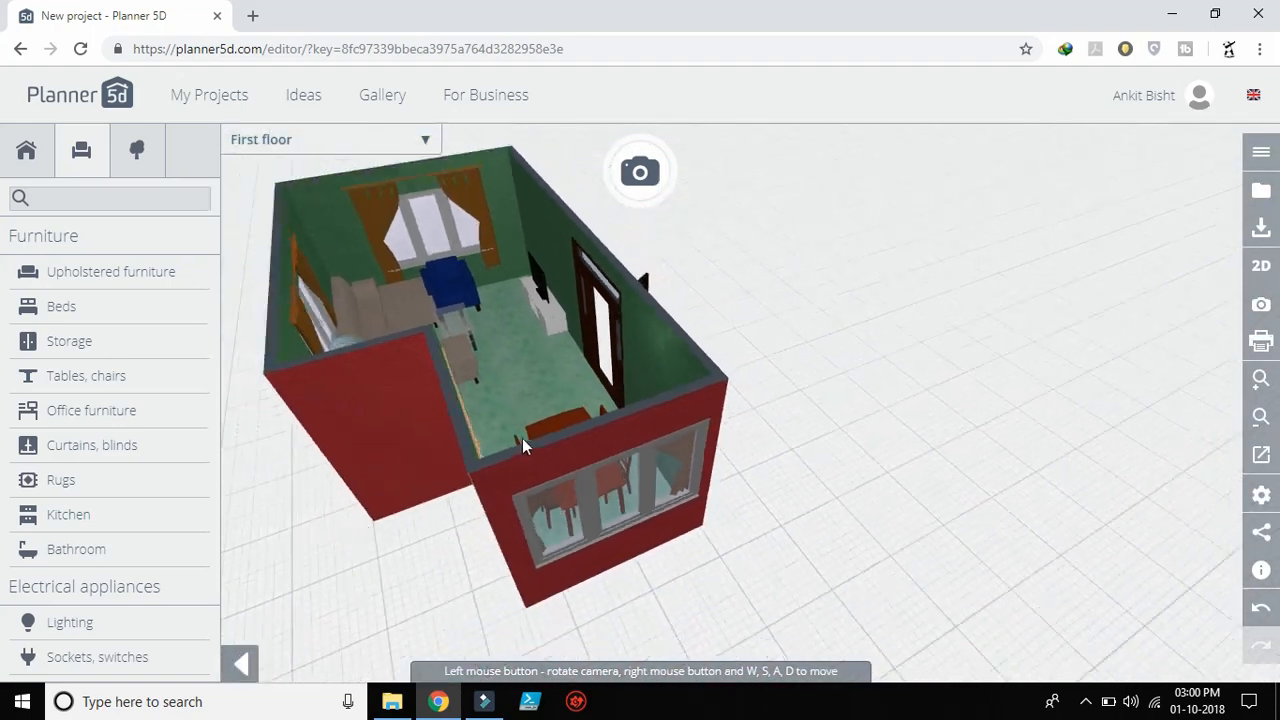
left_click_drag(522, 438, 431, 424)
left_click_drag(854, 384, 634, 377)
left_click_drag(903, 383, 450, 304)
scroll(450, 304, "down", 5)
left_click_drag(459, 363, 680, 482)
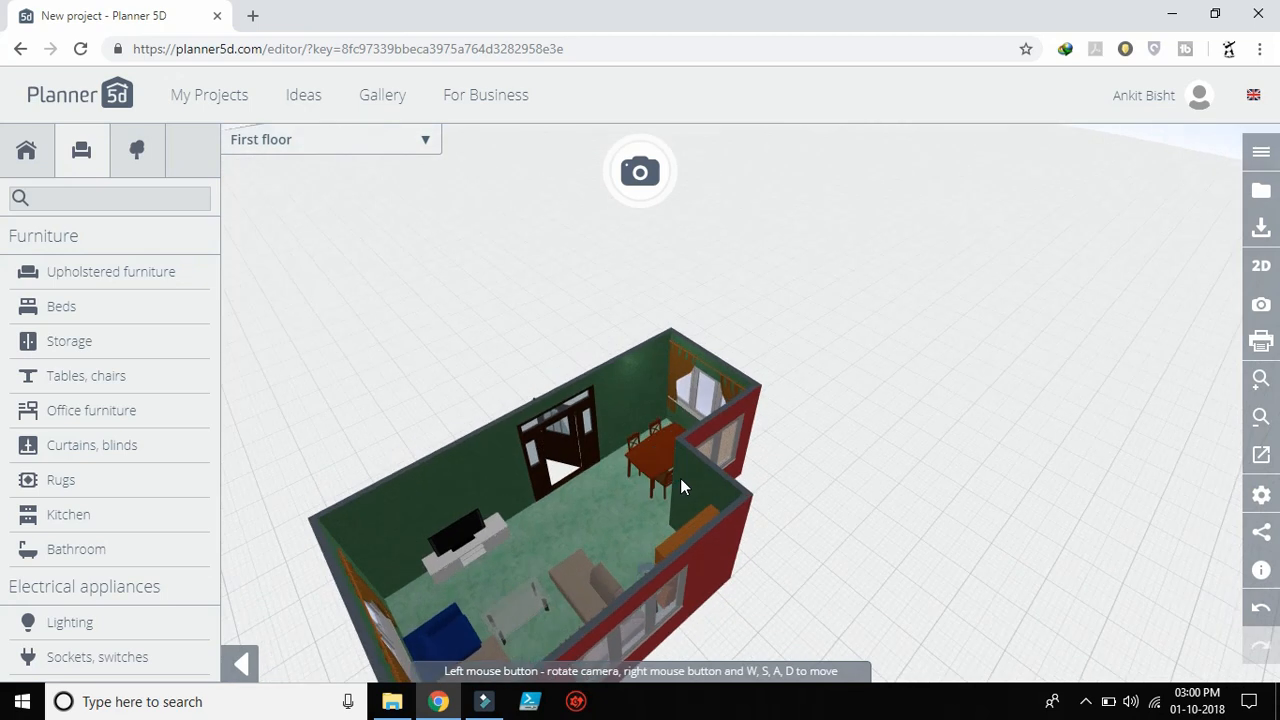
- Check the furnished floor plan in 2D, and return to 3D to view the room from its entrance side
left_click(1260, 268)
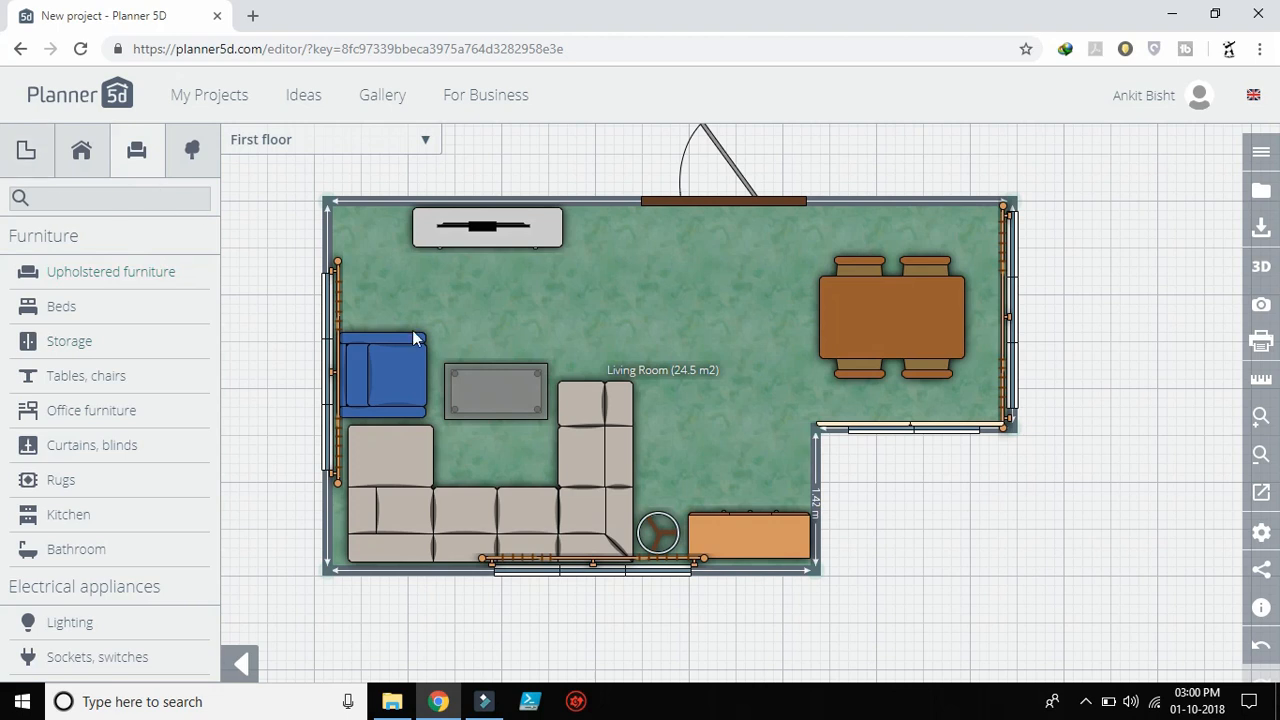
left_click(1261, 269)
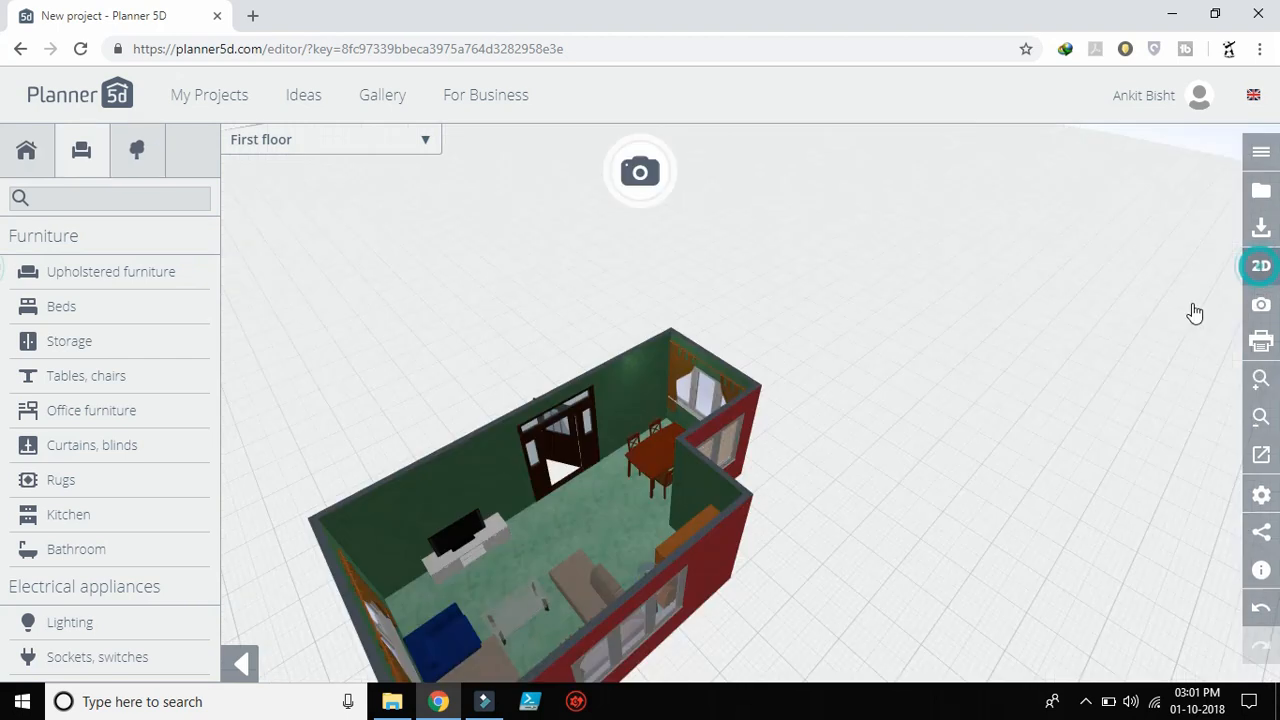
left_click_drag(1003, 430, 749, 362)
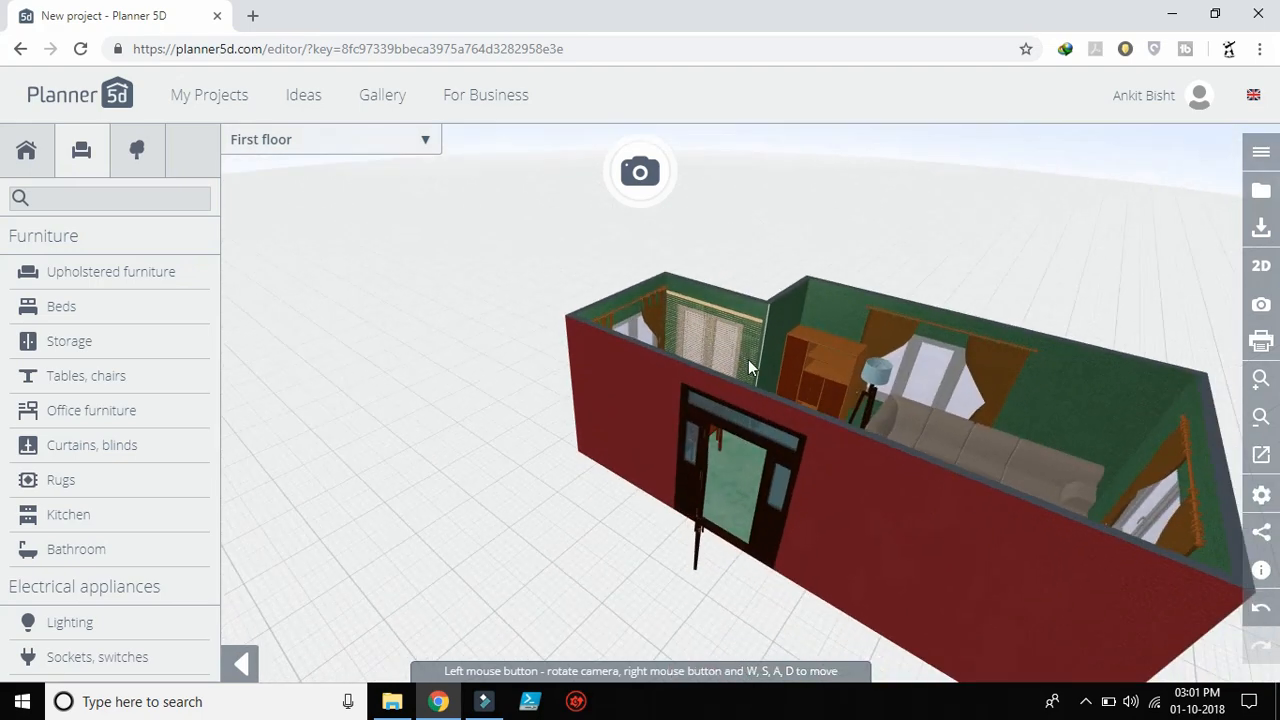
key("s")
key("d")
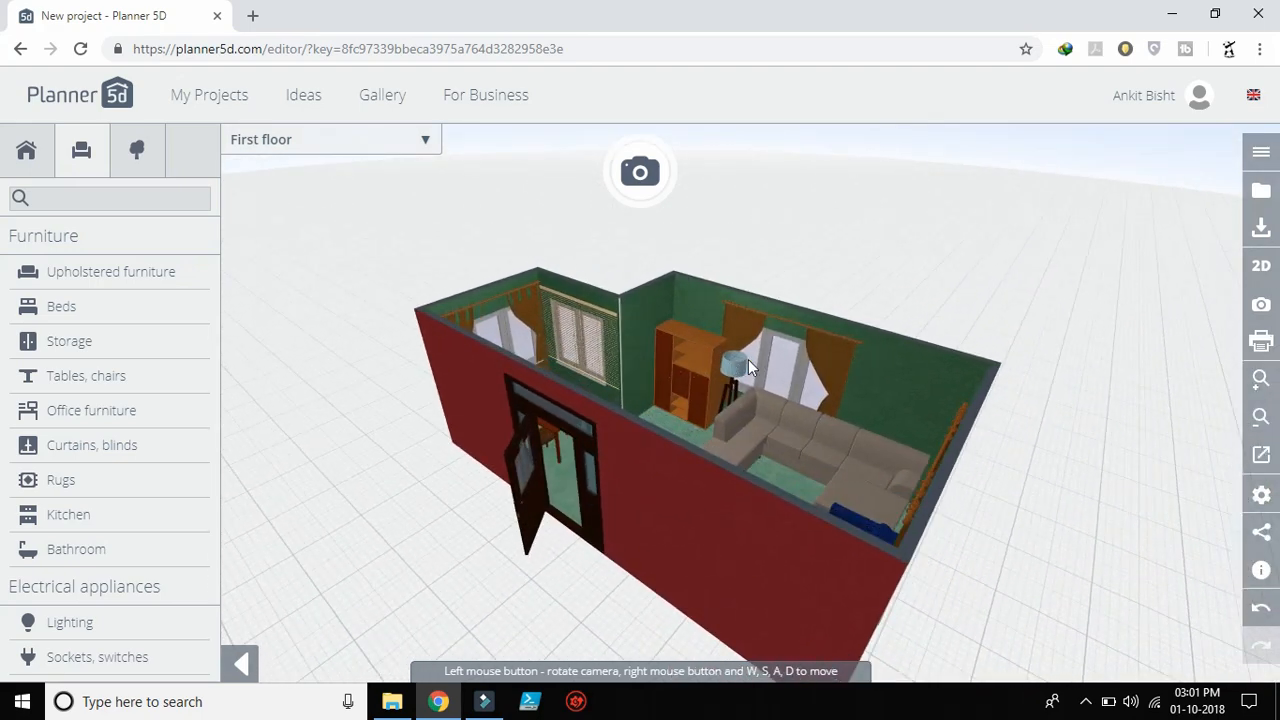
key("d")
key("d")
key("s")
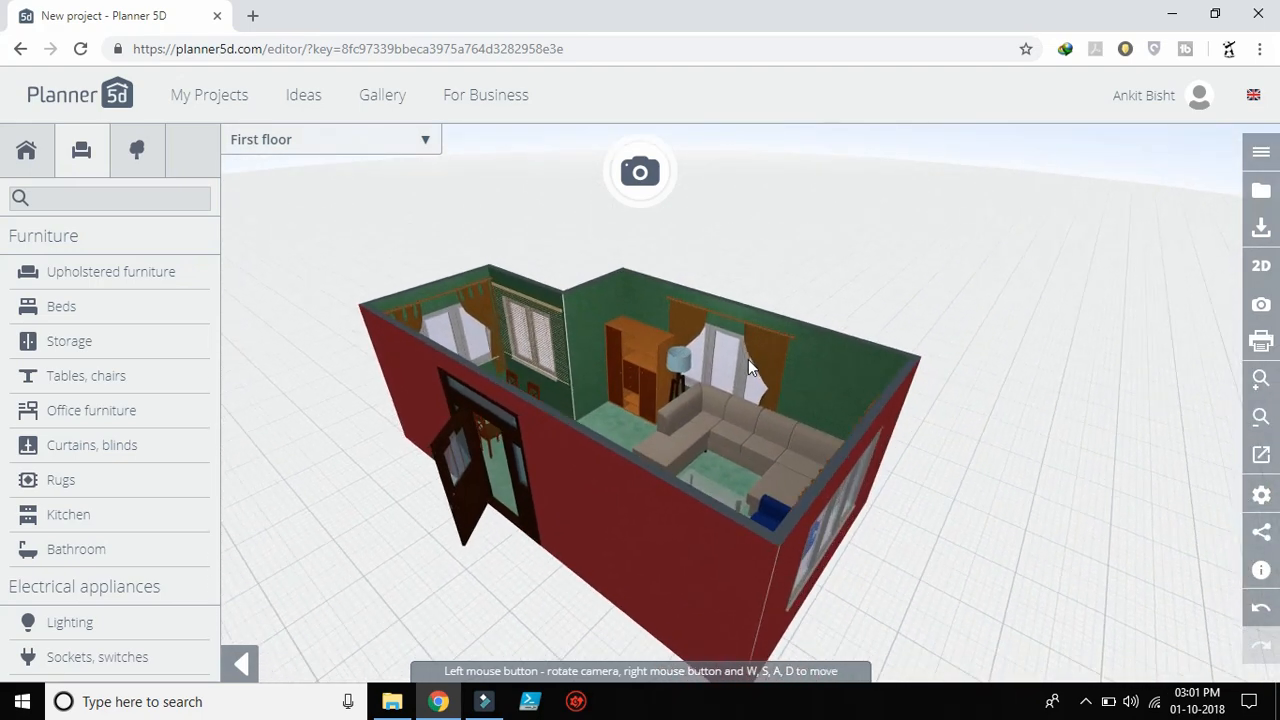
- Examine the seating area with the corner sofa, glass table and blue armchair from above the entrance wall
key("w")
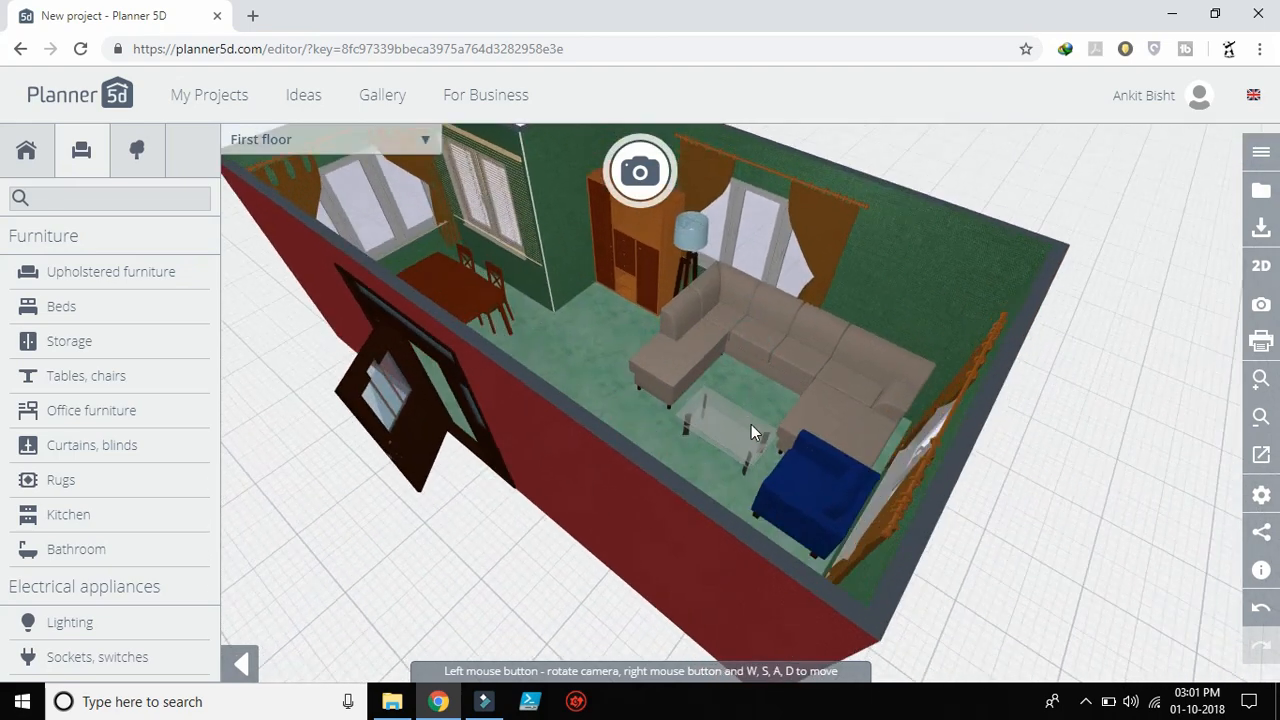
left_click_drag(774, 413, 772, 397)
key("w")
key("d")
key("s")
key("a")
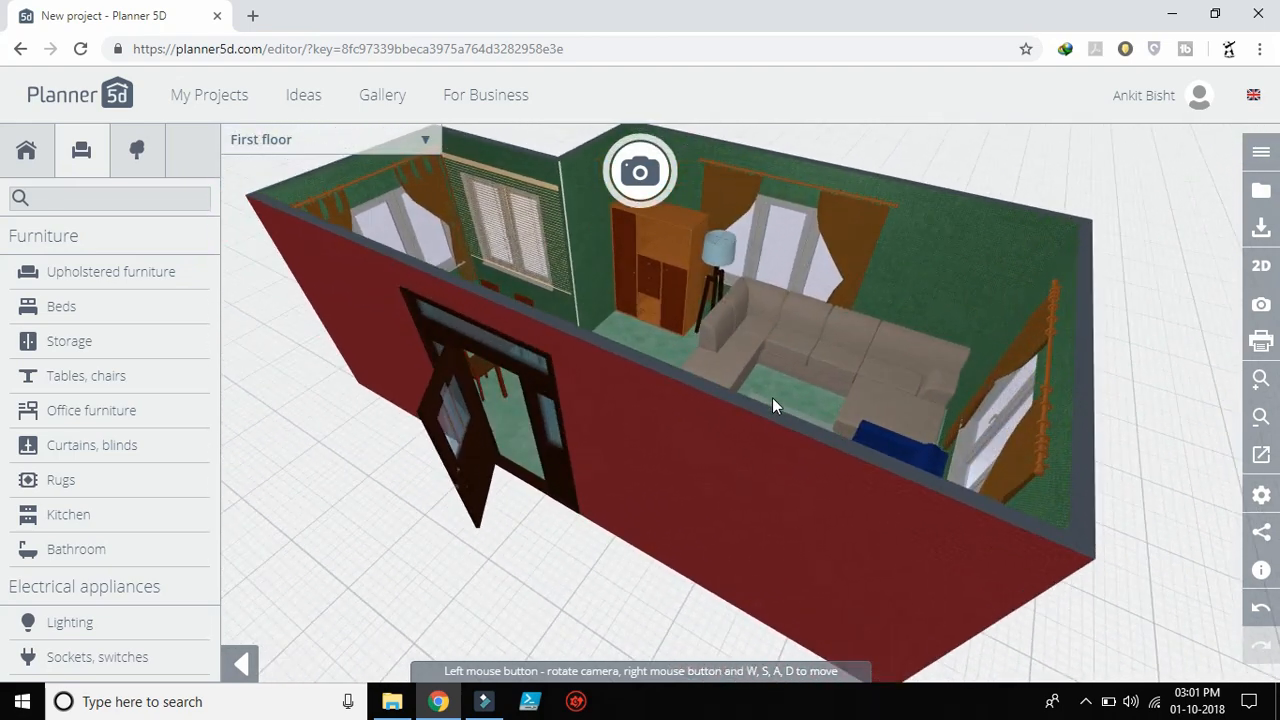
left_click_drag(877, 397, 879, 430)
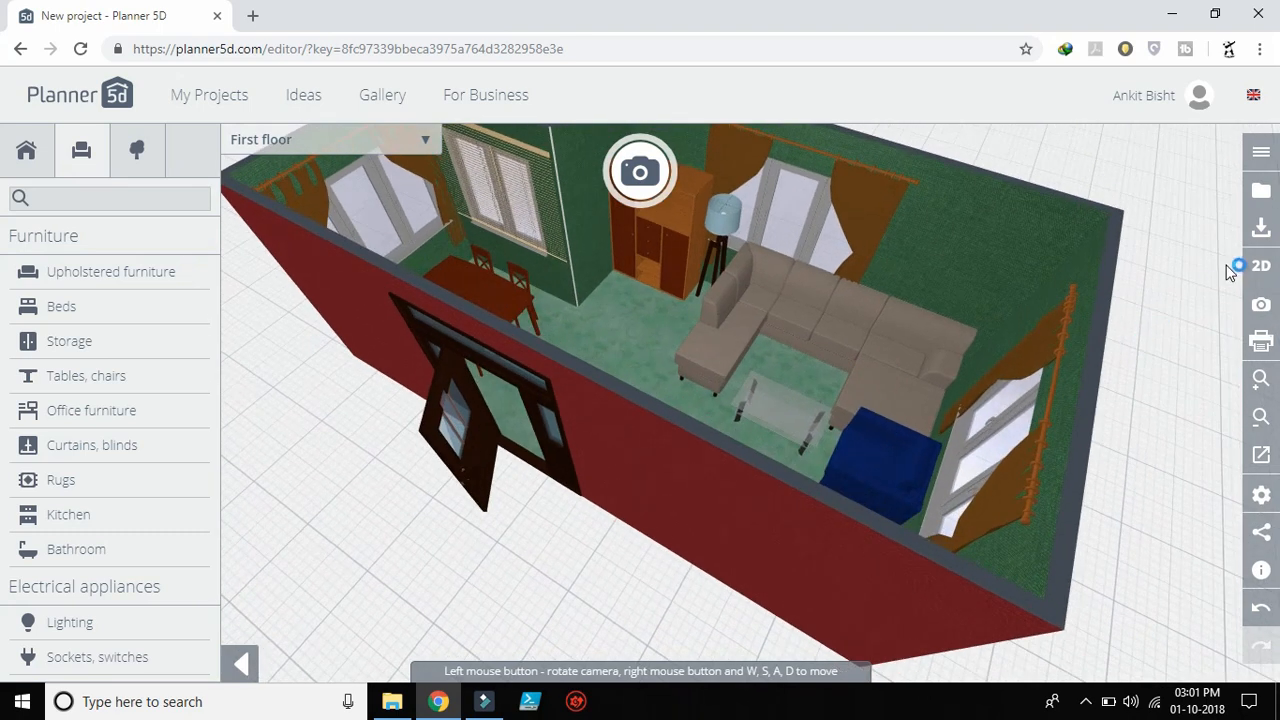